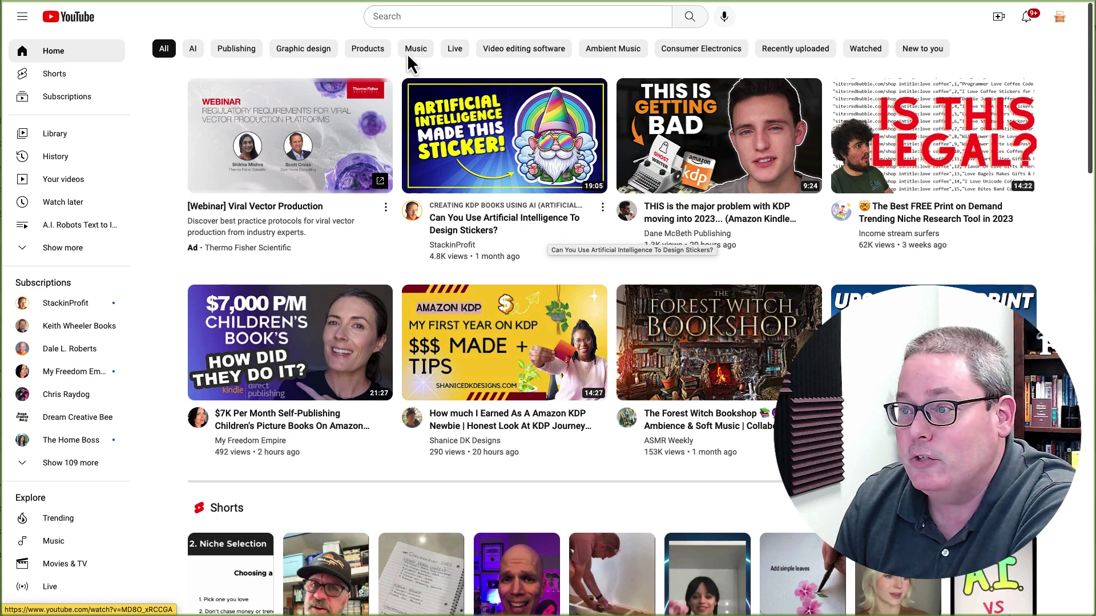
Open the 'Can You Use Artificial Intelligence To Design Stickers?' video and expand its full description
left_click(502, 137)
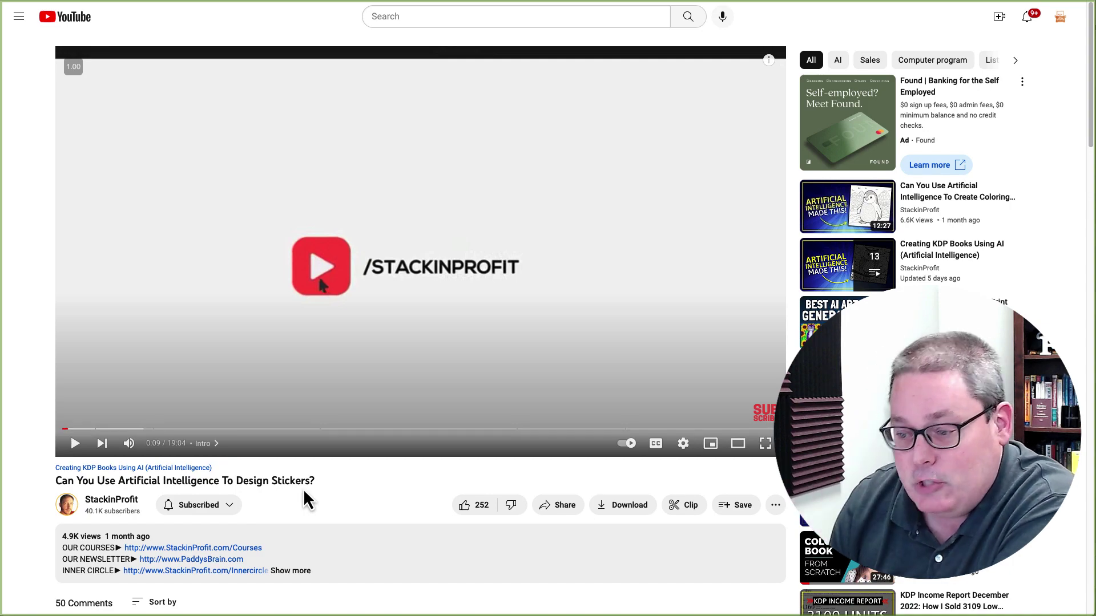
left_click(299, 572)
scroll(347, 511, "down", 6)
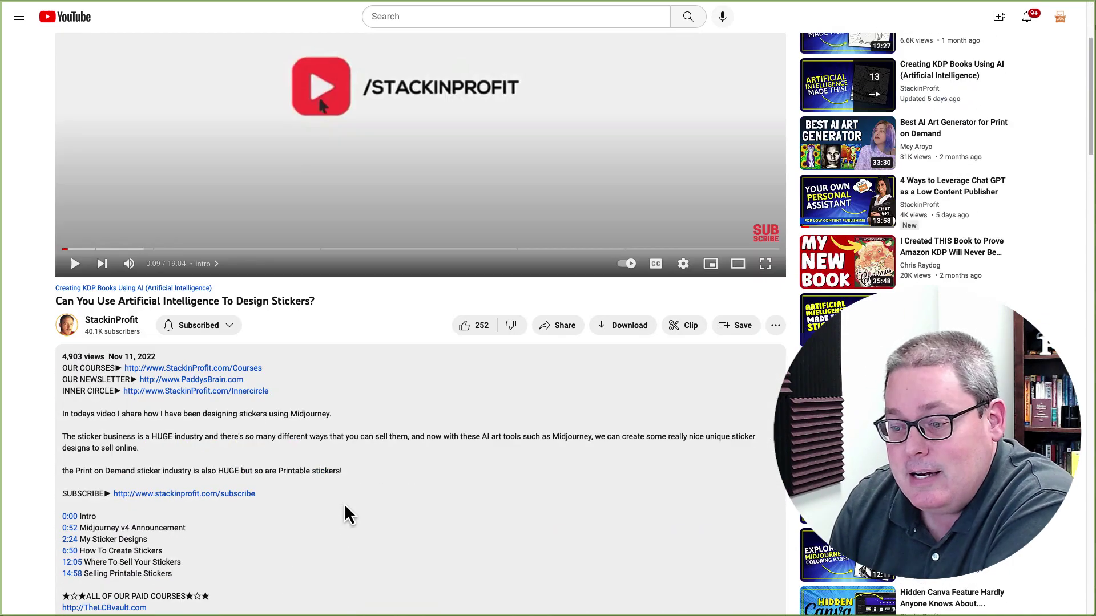
scroll(346, 507, "down", 2)
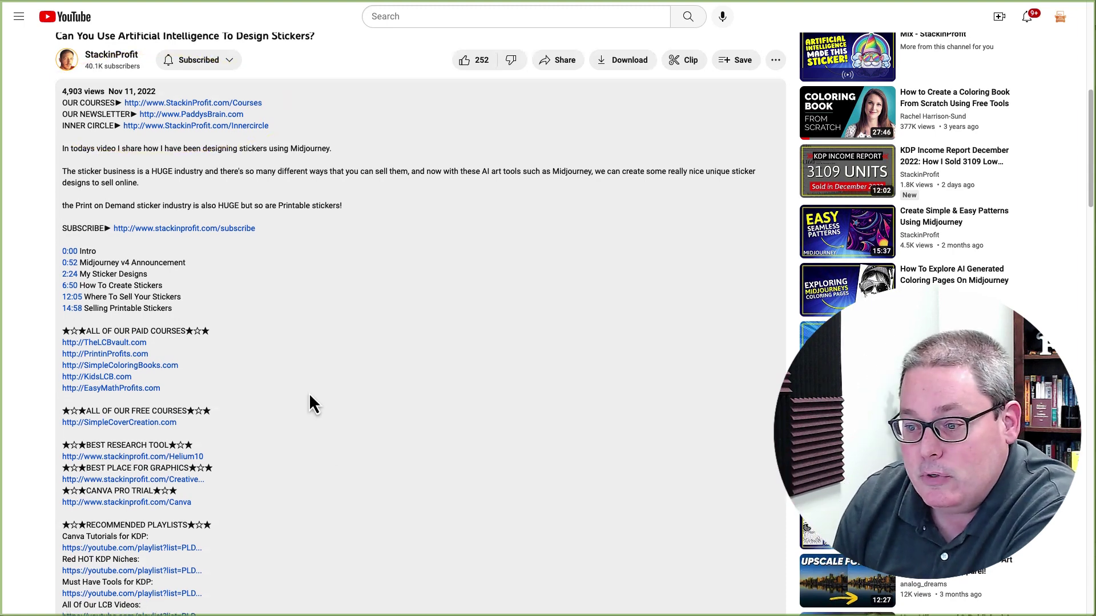
scroll(309, 393, "down", 3)
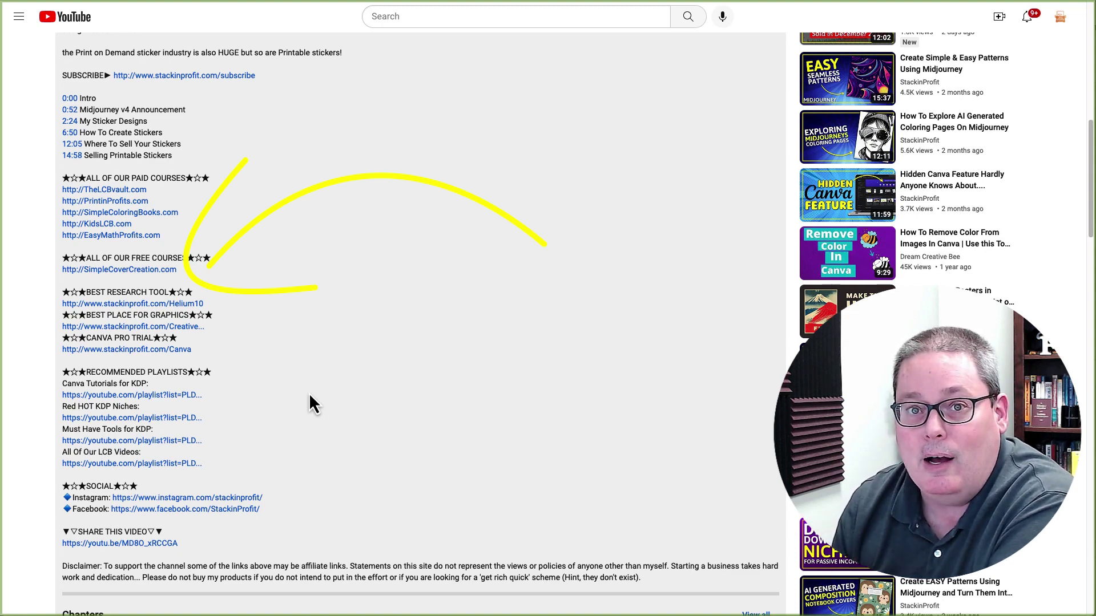
Highlight the disclaimer paragraph, then deselect it and return to the top of the description
triple_click(187, 567)
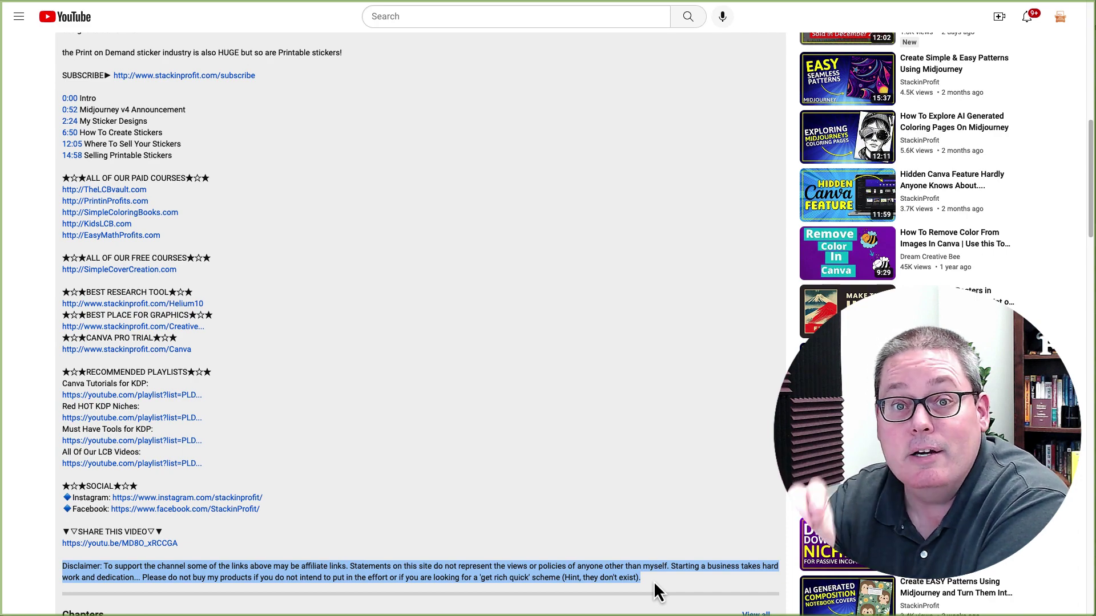
left_click(339, 320)
scroll(345, 331, "up", 7)
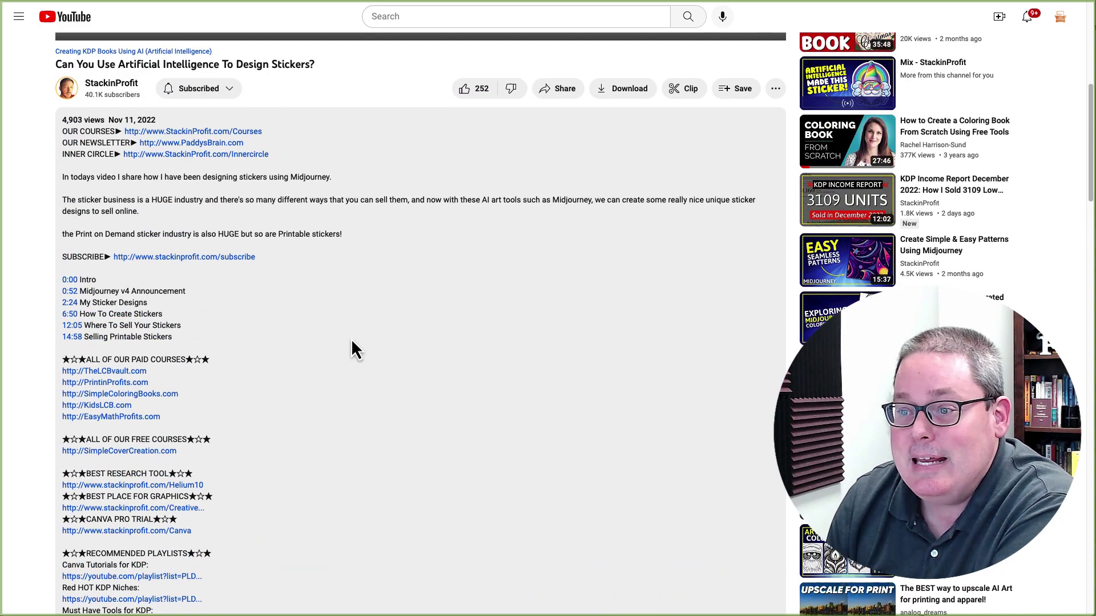
scroll(356, 355, "up", 4)
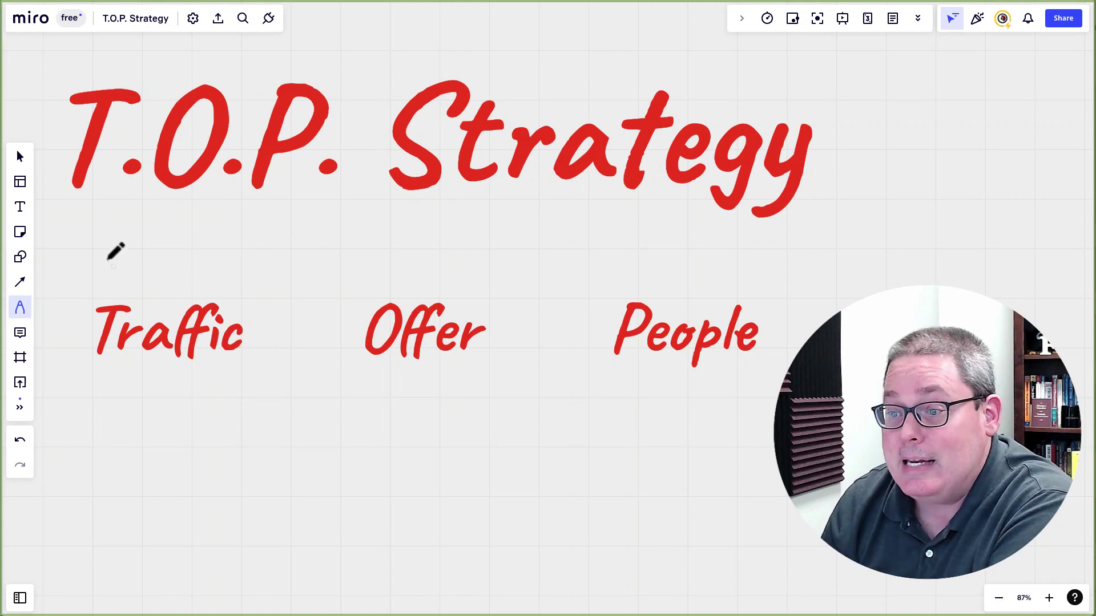
Underline the T.O.P. Strategy title and the words Traffic, Offer and People in red
left_click_drag(36, 226, 837, 221)
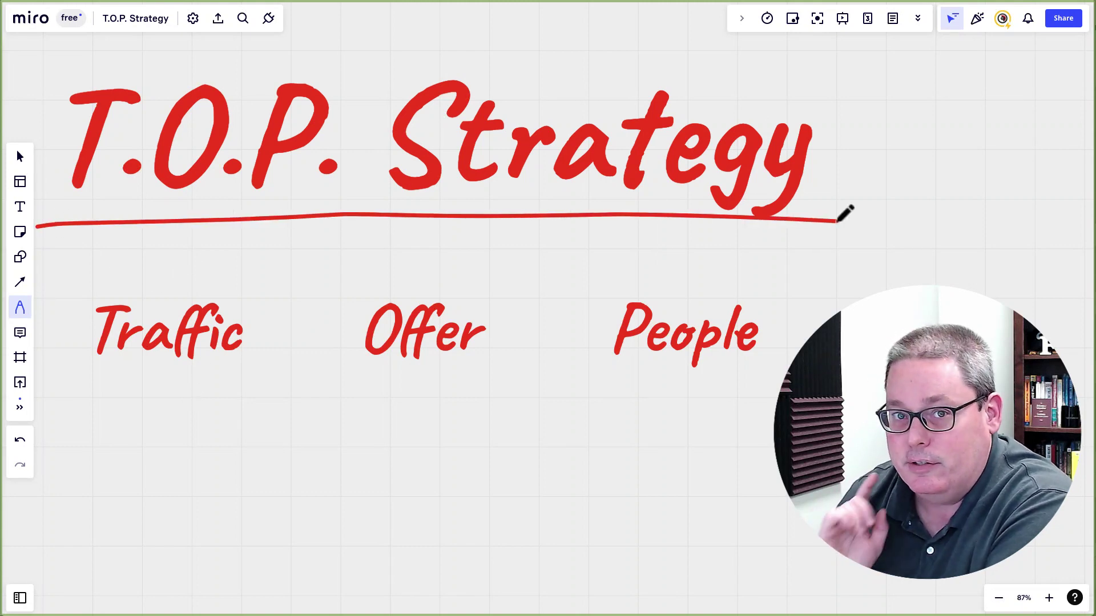
left_click_drag(96, 382, 216, 394)
left_click_drag(335, 383, 473, 380)
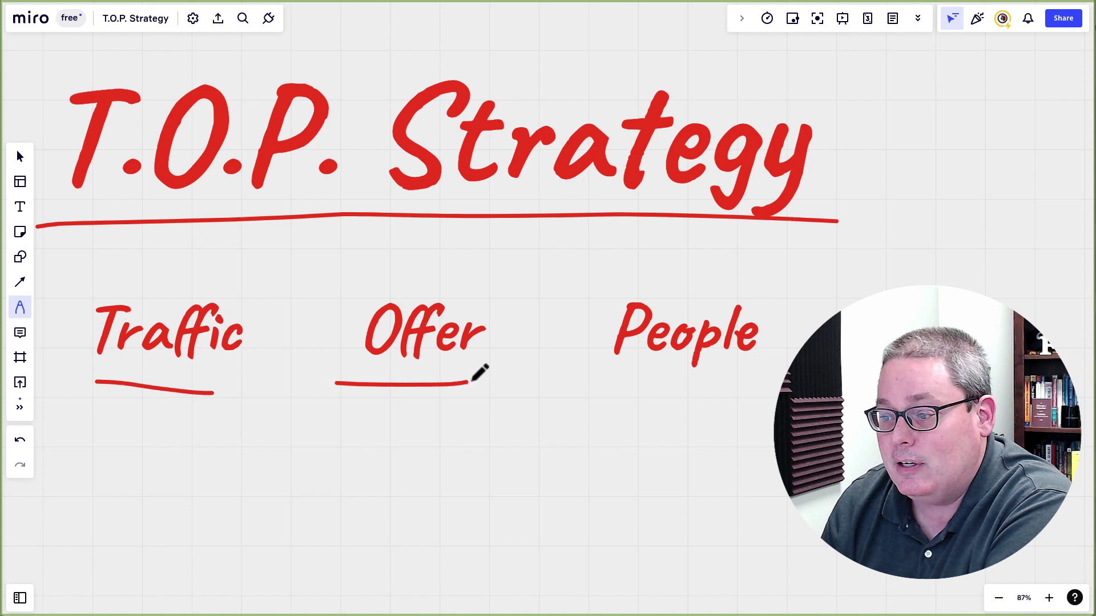
left_click_drag(612, 381, 756, 376)
Draw arrows Traffic→Offer→People, circle Offer, and curve a return arrow back to Offer
mouse_move(211, 291)
left_mouse_down()
mouse_move(227, 279)
mouse_move(355, 294)
mouse_move(330, 292)
mouse_move(360, 266)
left_mouse_up()
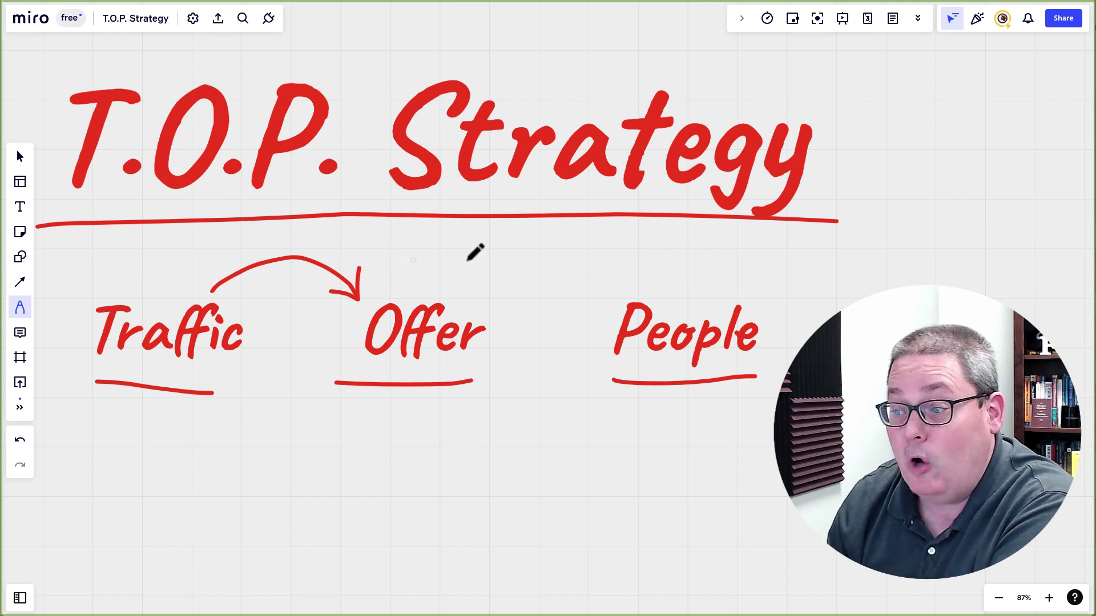
mouse_move(454, 270)
left_mouse_down()
mouse_move(313, 357)
mouse_move(462, 283)
mouse_move(452, 278)
left_mouse_up()
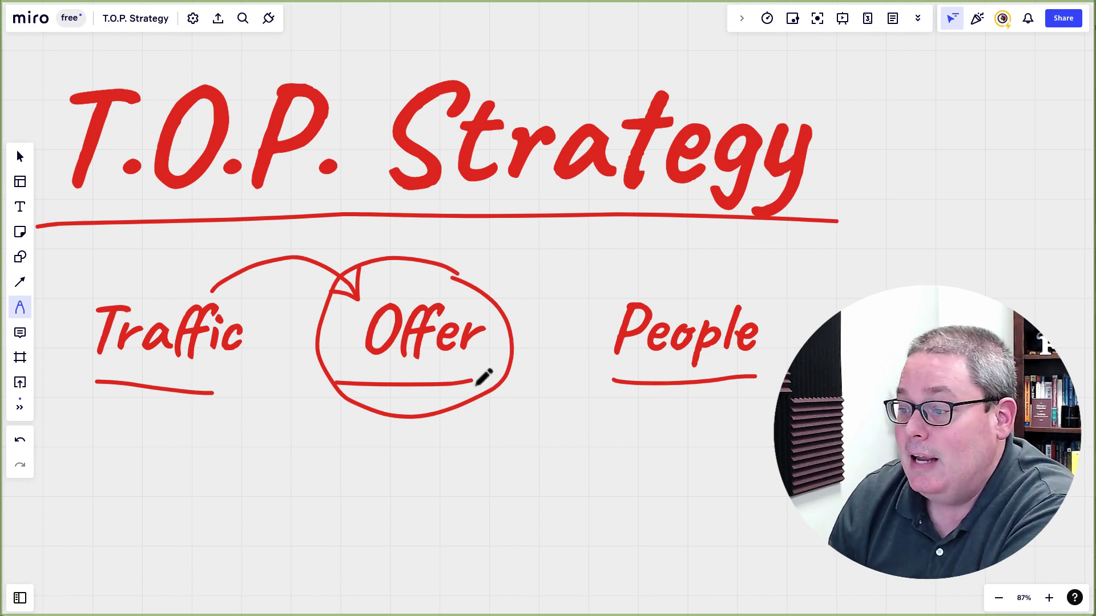
mouse_move(474, 380)
left_mouse_down()
mouse_move(512, 428)
mouse_move(642, 403)
mouse_move(650, 427)
left_mouse_up()
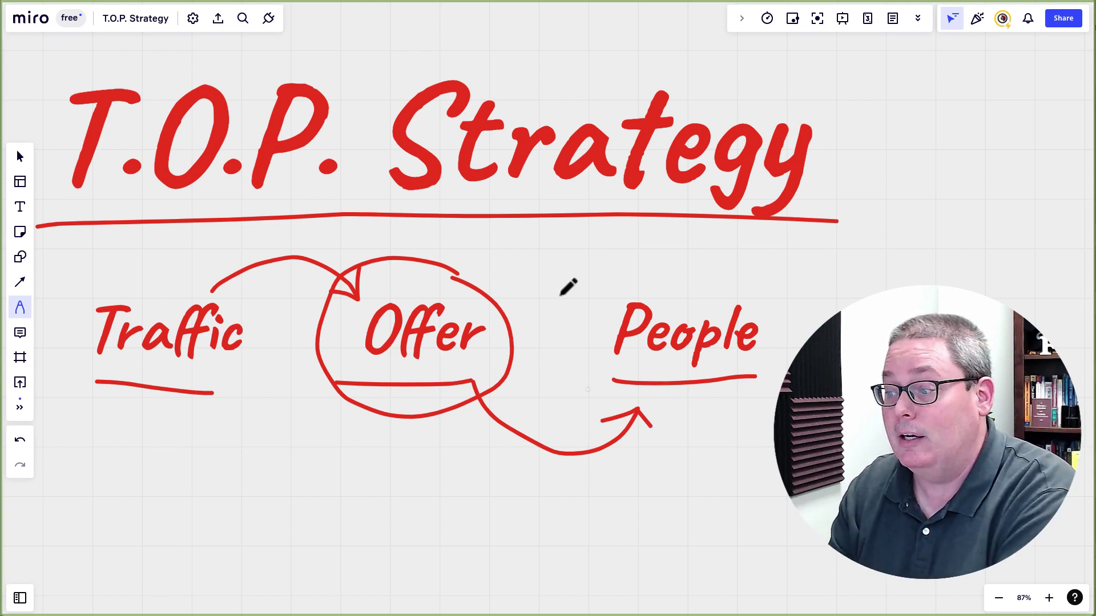
mouse_move(588, 299)
left_mouse_down()
mouse_move(508, 246)
mouse_move(506, 259)
mouse_move(489, 260)
mouse_move(473, 243)
left_mouse_up()
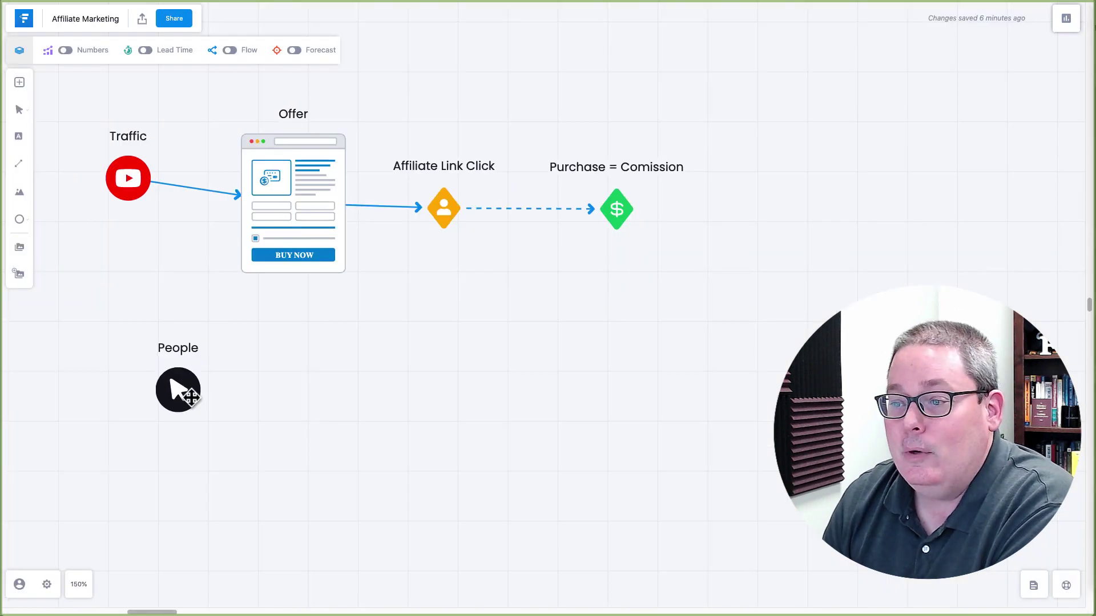
left_click_drag(192, 395, 143, 204)
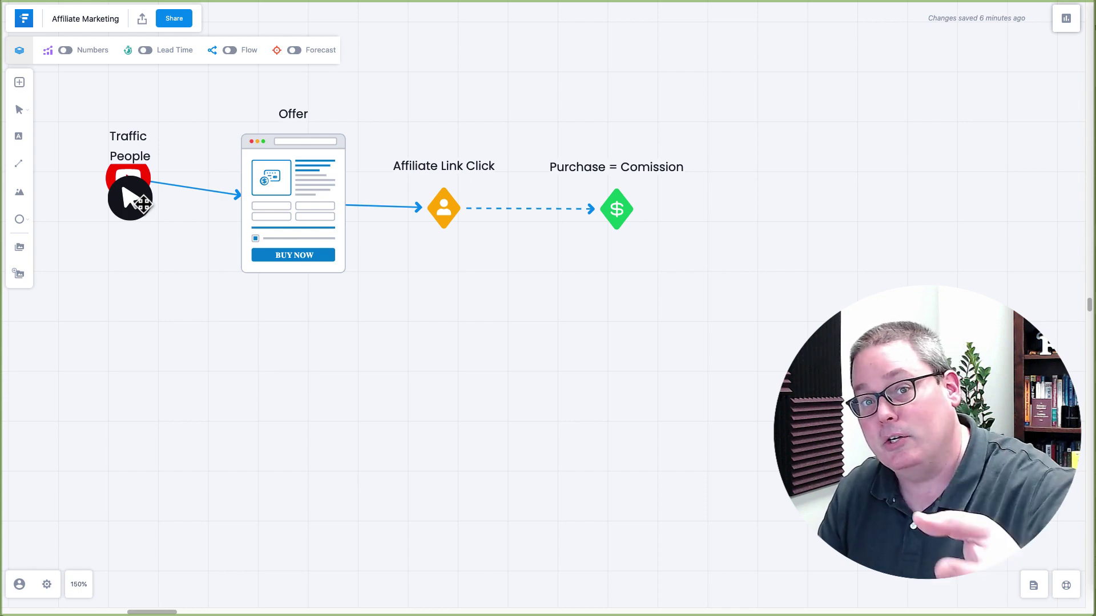
Move the People node from Traffic across the Offer page onto the Purchase = Comission step
left_click_drag(142, 204, 316, 224)
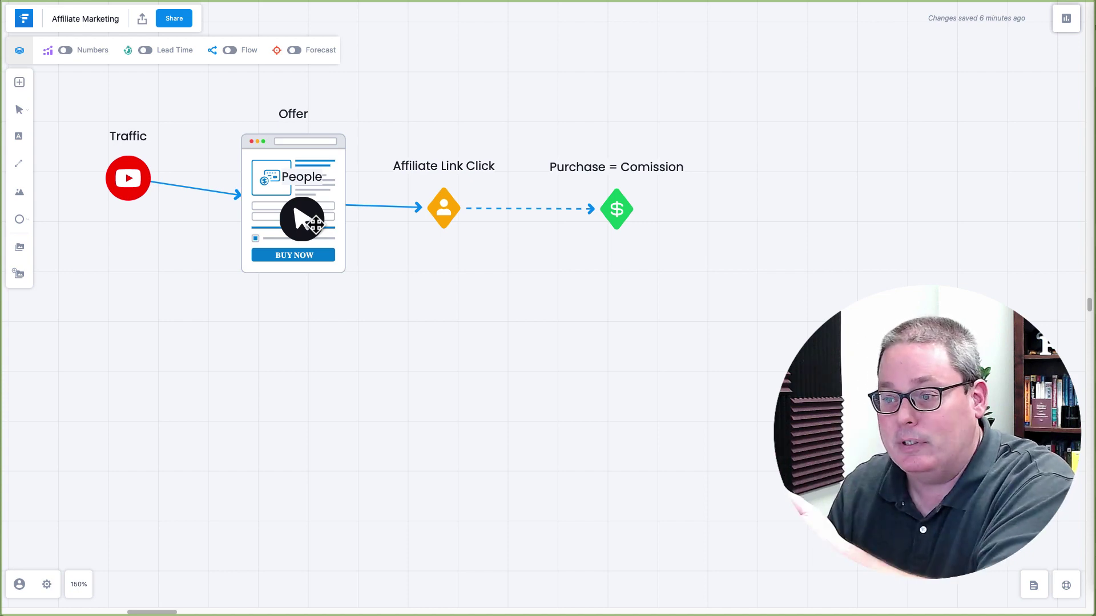
left_click_drag(316, 224, 636, 235)
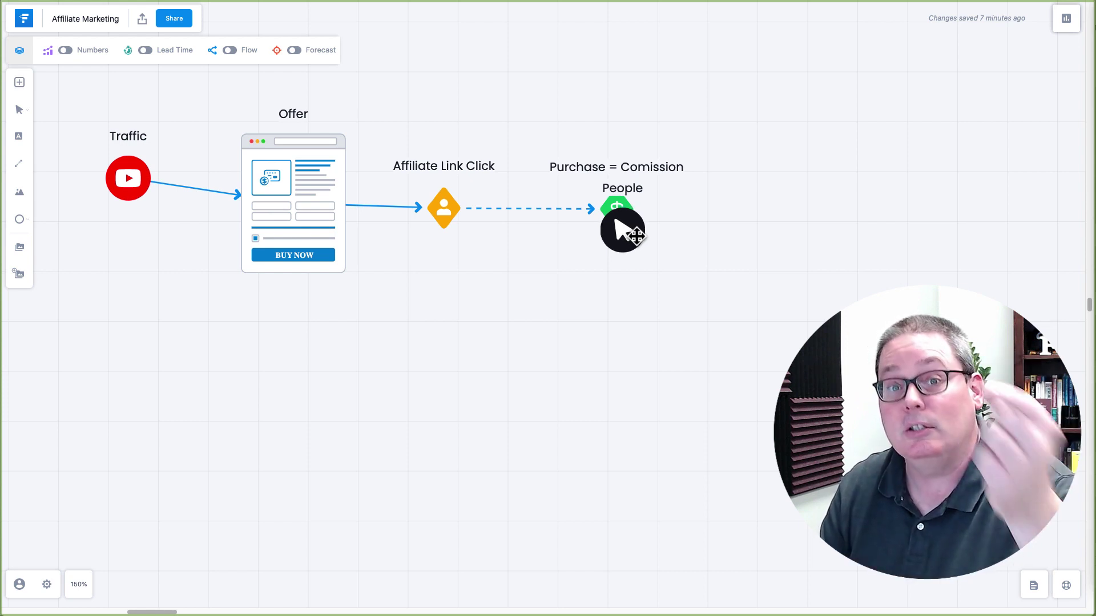
left_click_drag(635, 234, 179, 289)
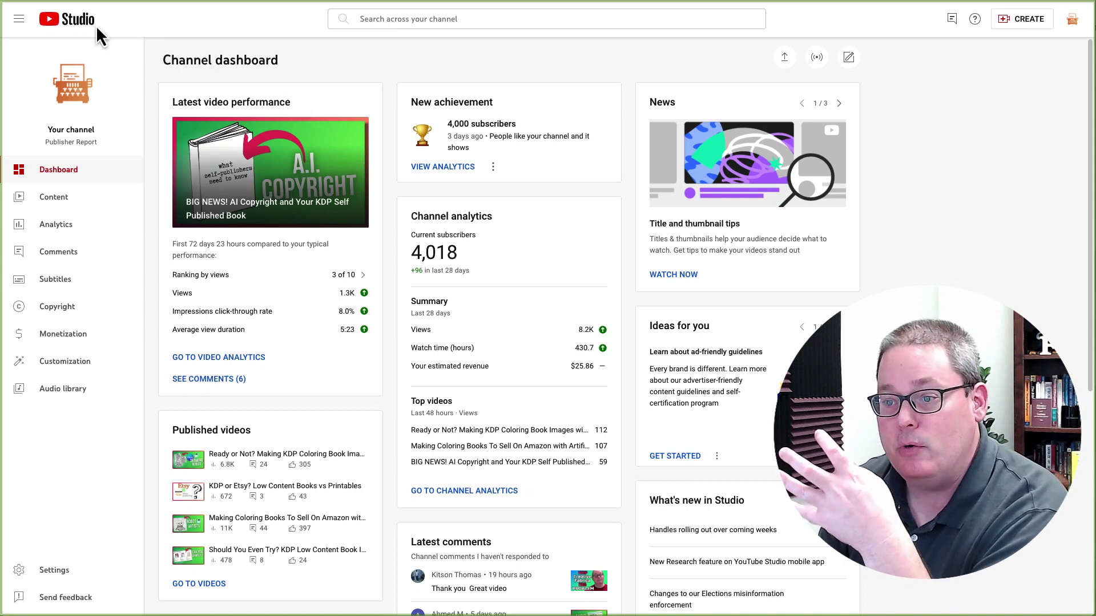
Open the channel Analytics overview and review its views chart
left_click(76, 238)
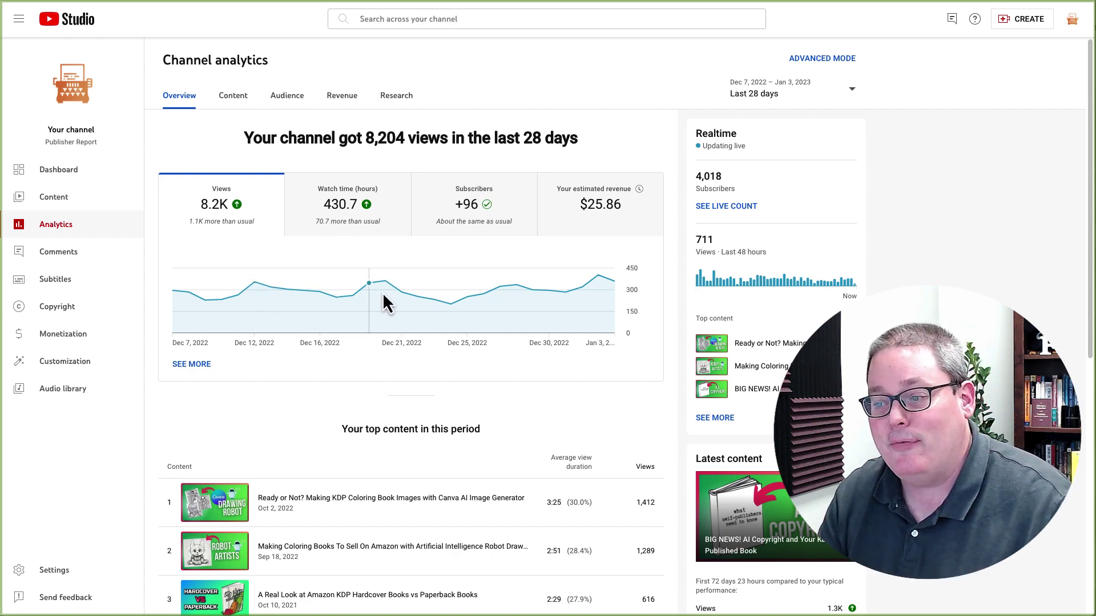
mouse_move(382, 292)
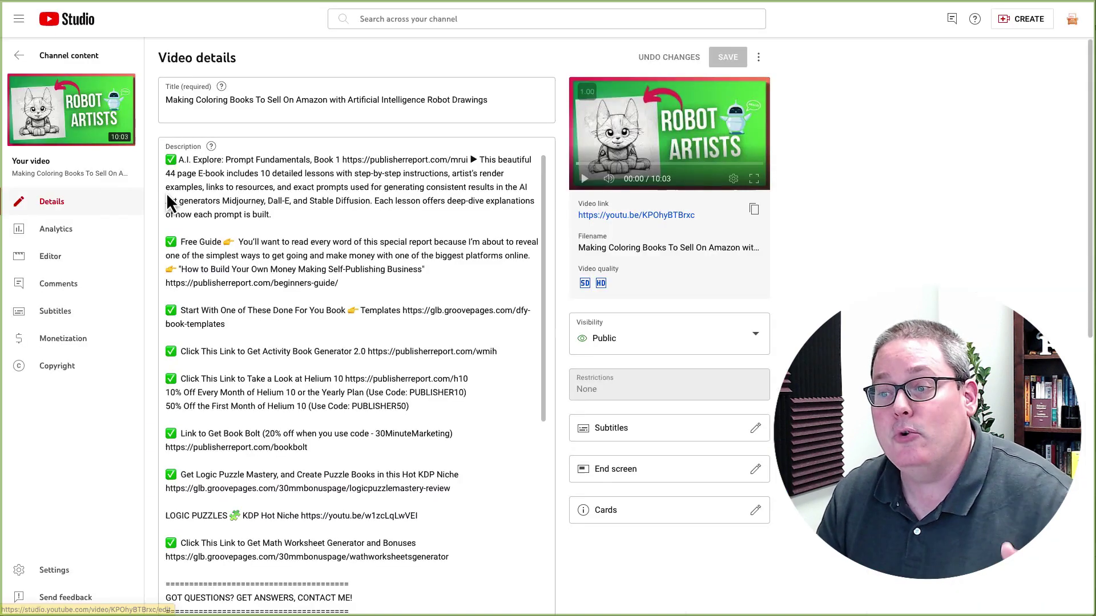
Select the publisherreport.com/mrui link in the description and isolate its mrui slug
left_click_drag(342, 160, 465, 163)
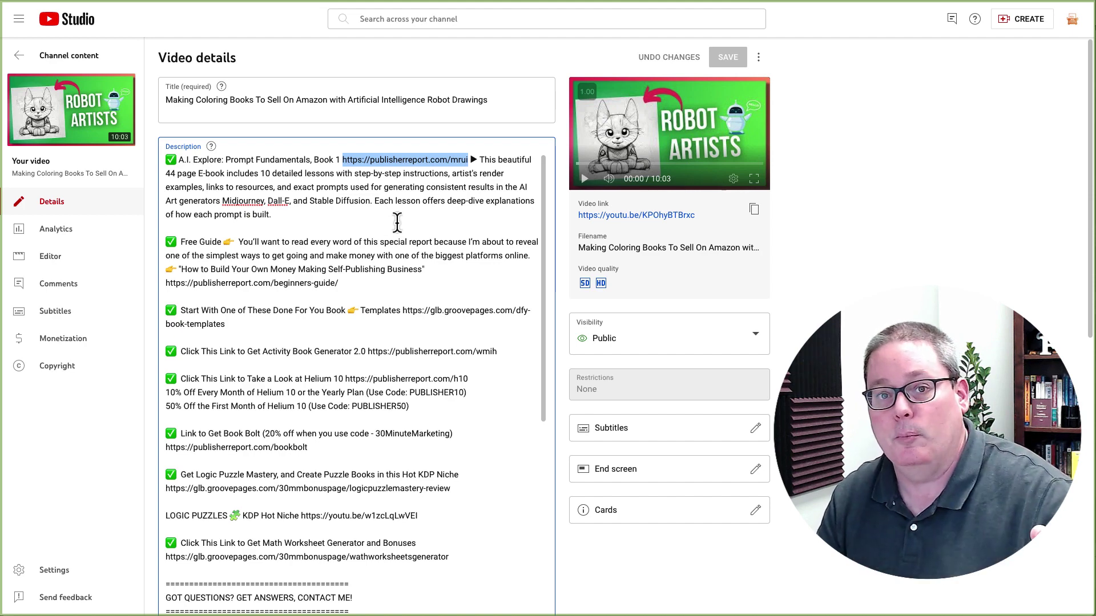
double_click(466, 161)
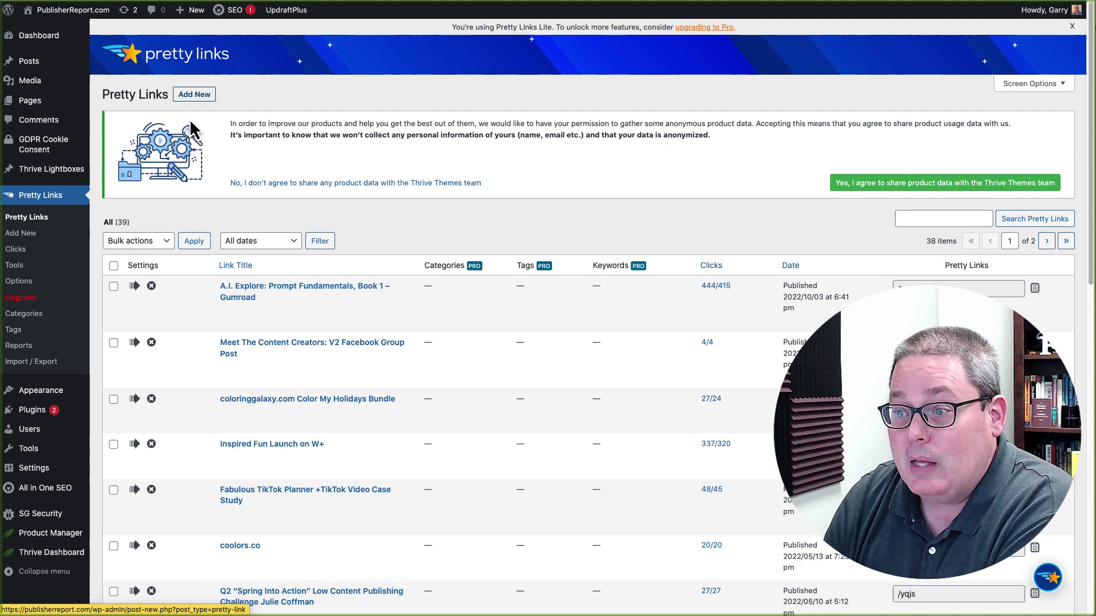
Start a new Pretty Link, focusing the Target URL field and selecting the suggested q01r slug
left_click(202, 106)
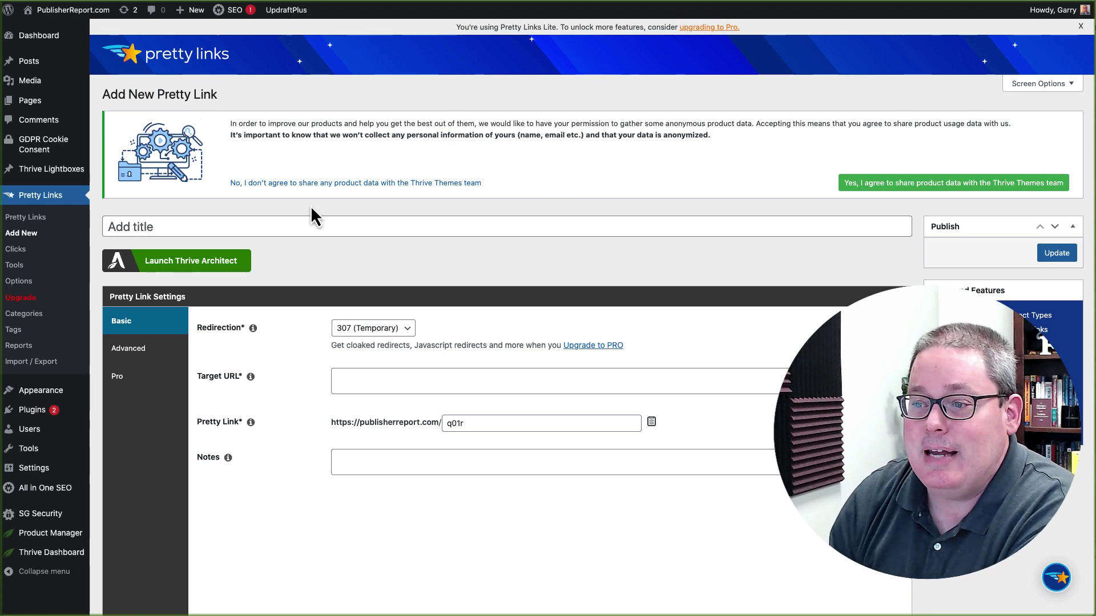
left_click_drag(218, 94, 101, 96)
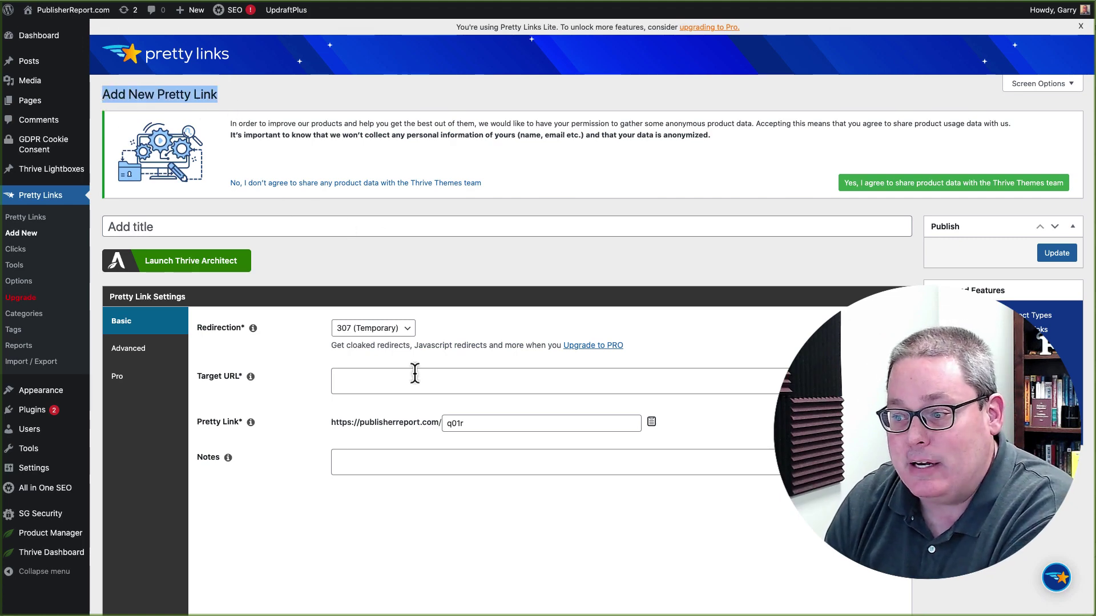
left_click(367, 381)
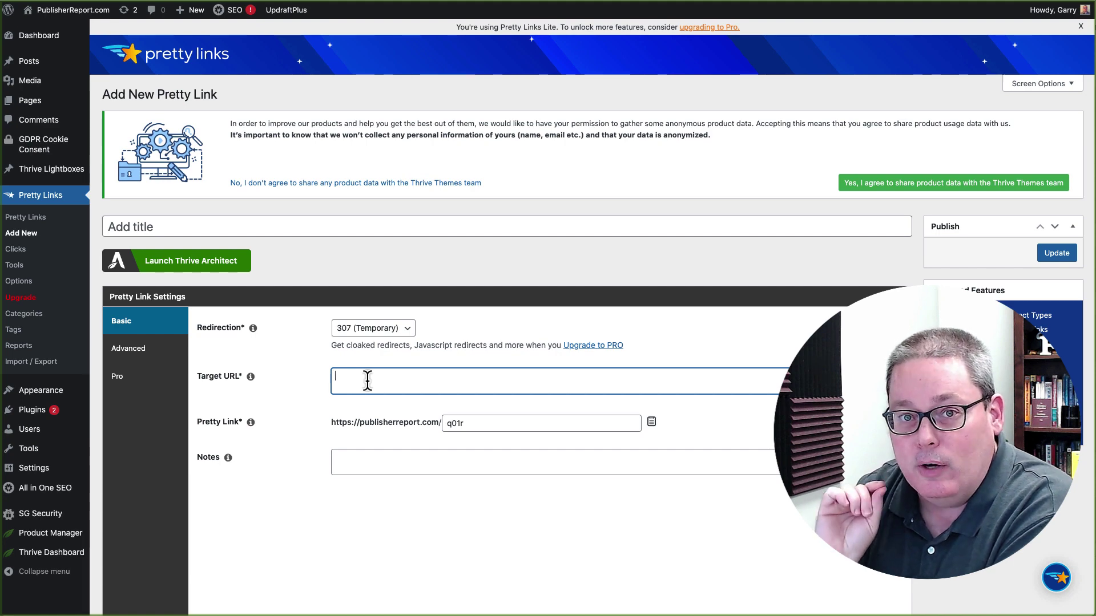
left_click_drag(480, 423, 447, 425)
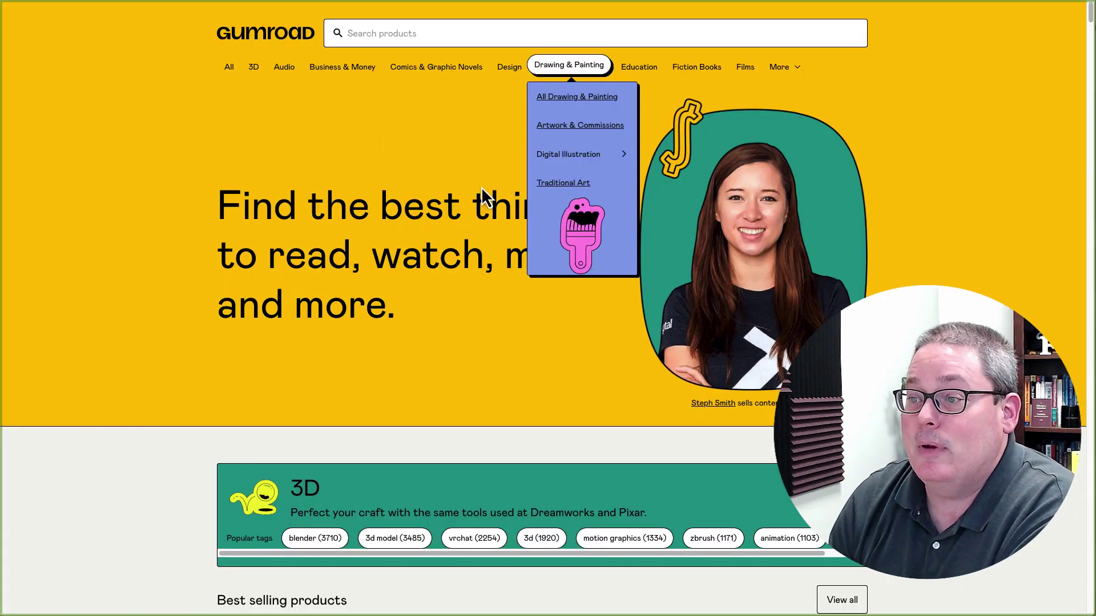
Scroll down the Gumroad Discover page to reach the Help Center links
scroll(928, 226, "down", 3)
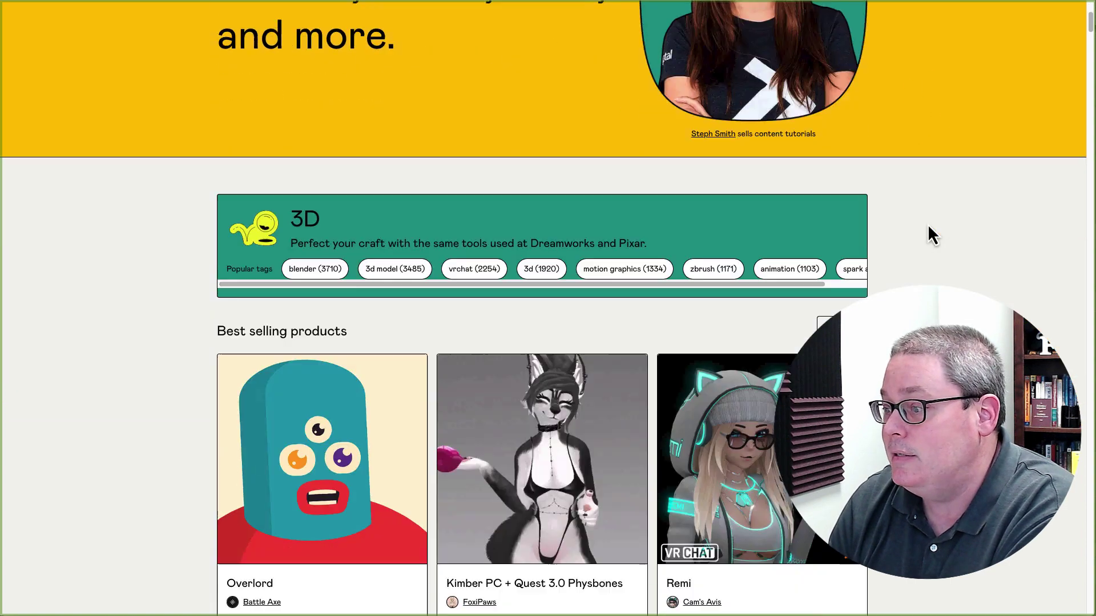
scroll(913, 234, "down", 5)
scroll(911, 230, "down", 12)
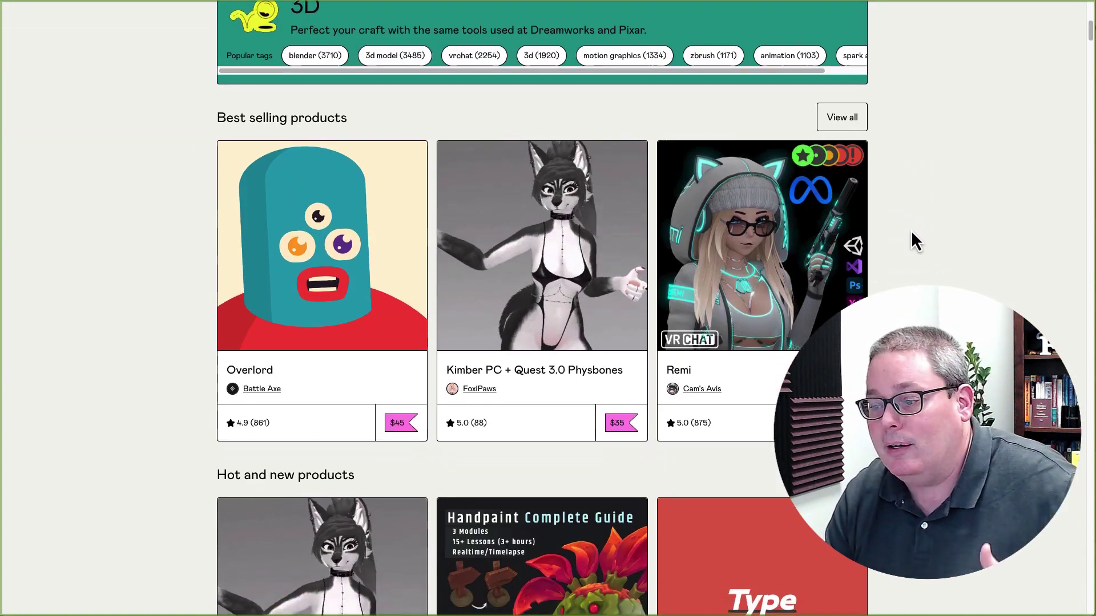
scroll(911, 231, "down", 4)
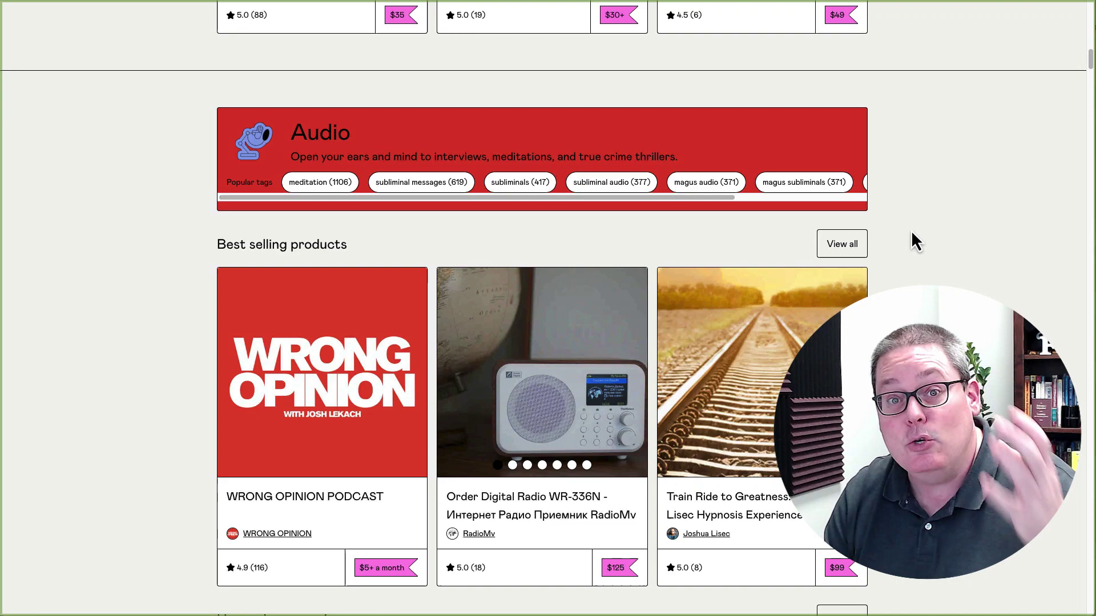
scroll(911, 234, "down", 16)
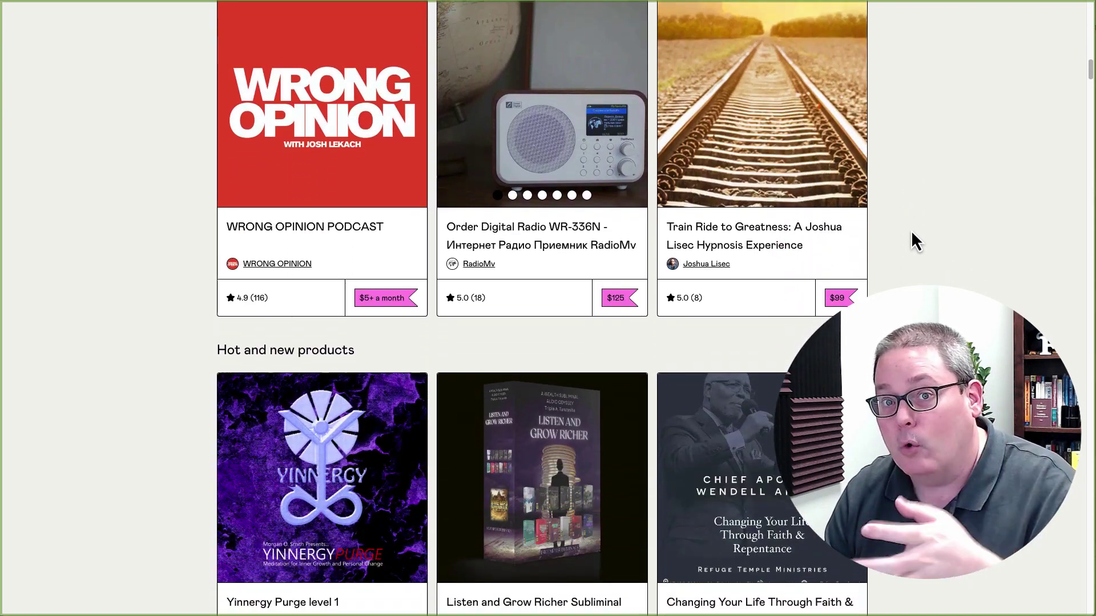
scroll(913, 234, "down", 10)
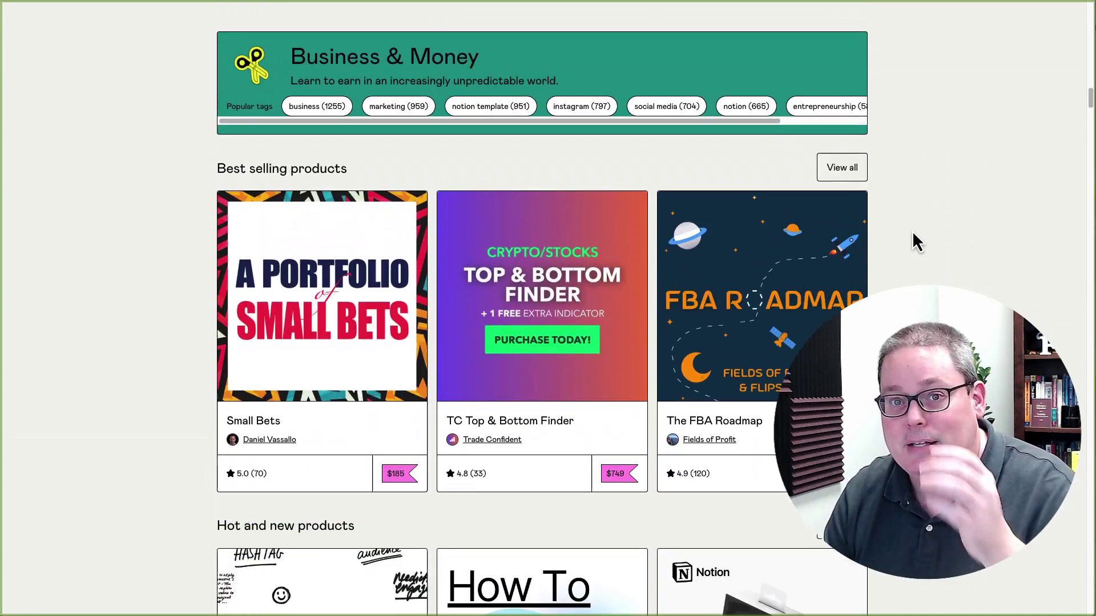
scroll(912, 231, "down", 13)
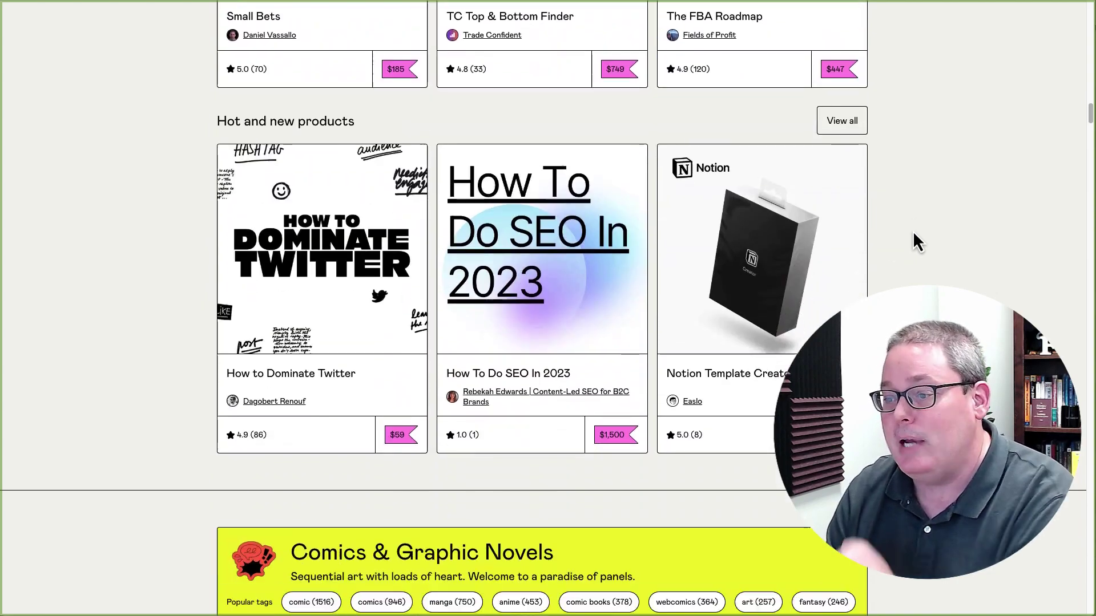
scroll(913, 231, "down", 6)
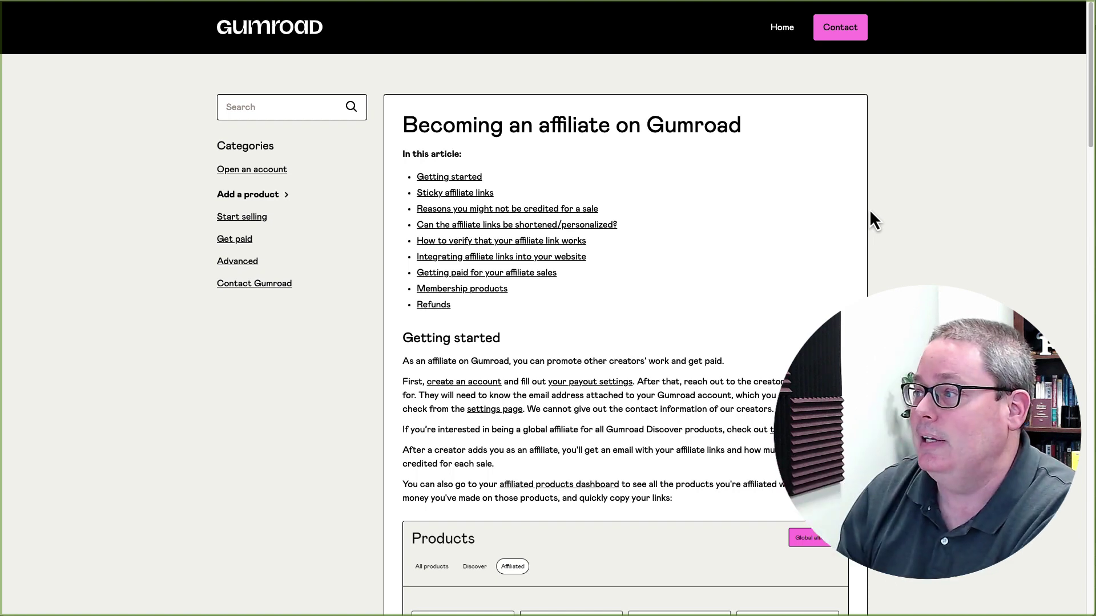
Open the Global affiliates article and highlight the sentence about creators opting out via Discover
left_click(775, 429)
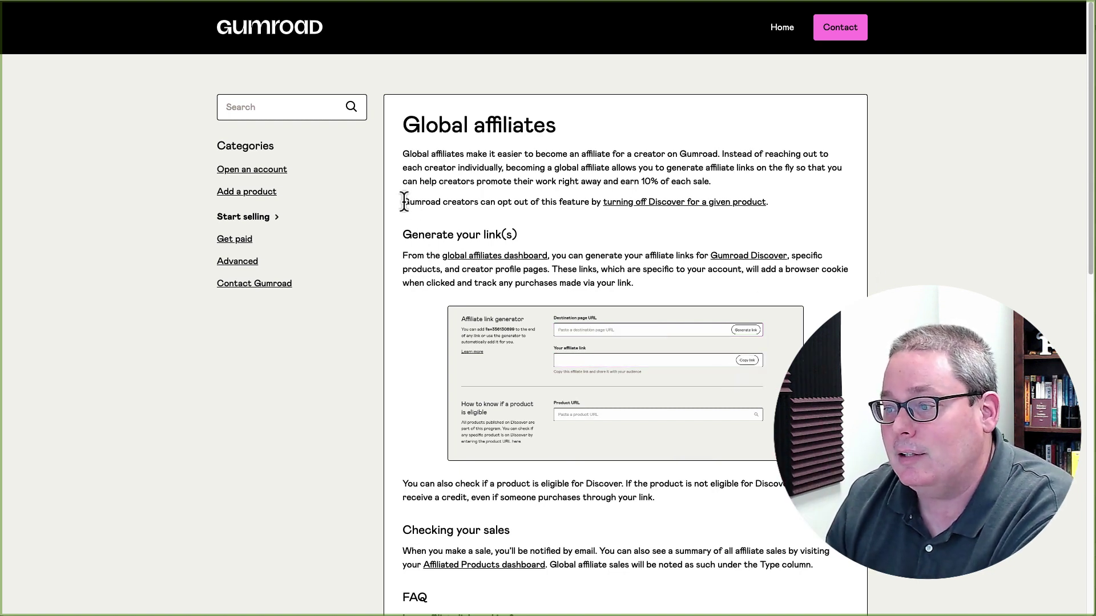
left_click_drag(403, 202, 778, 207)
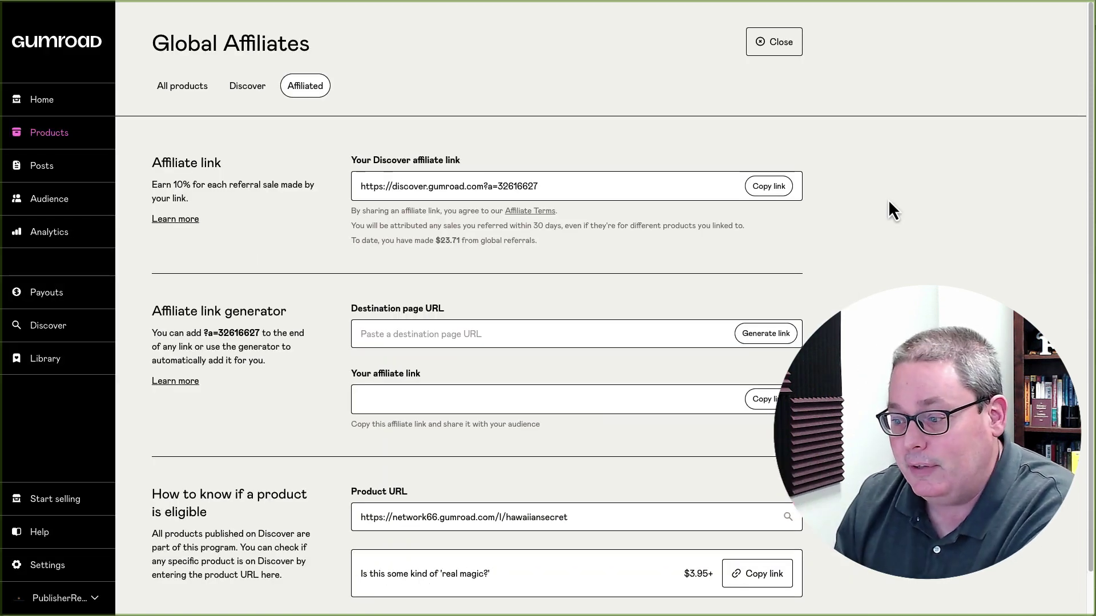
Select the checked product URL and copy the affiliate link for the eligible 'real magic' product
scroll(854, 282, "down", 1)
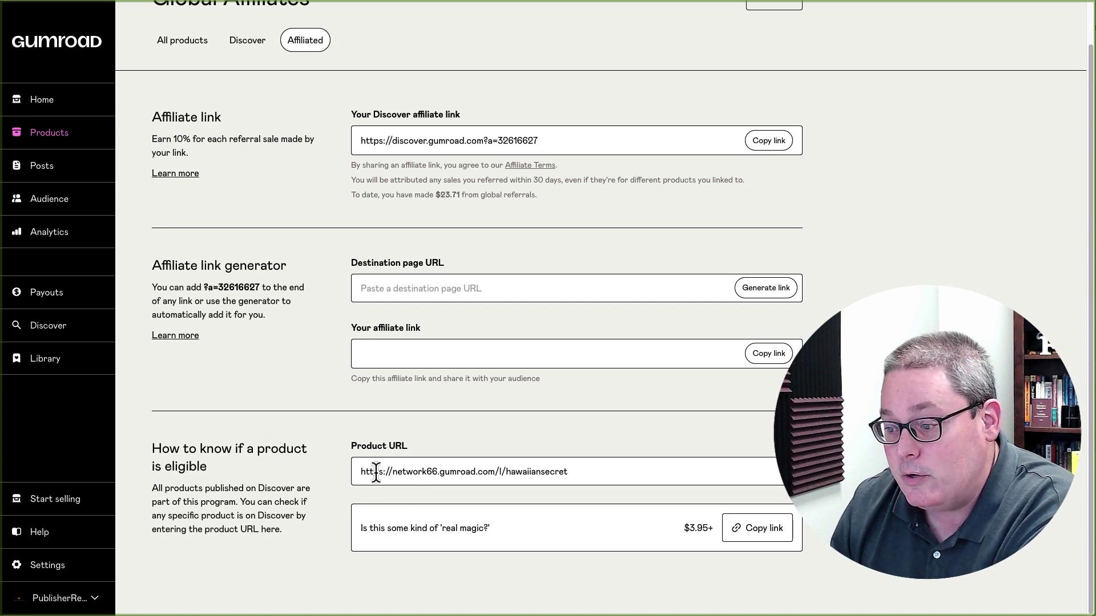
left_click_drag(359, 473, 598, 477)
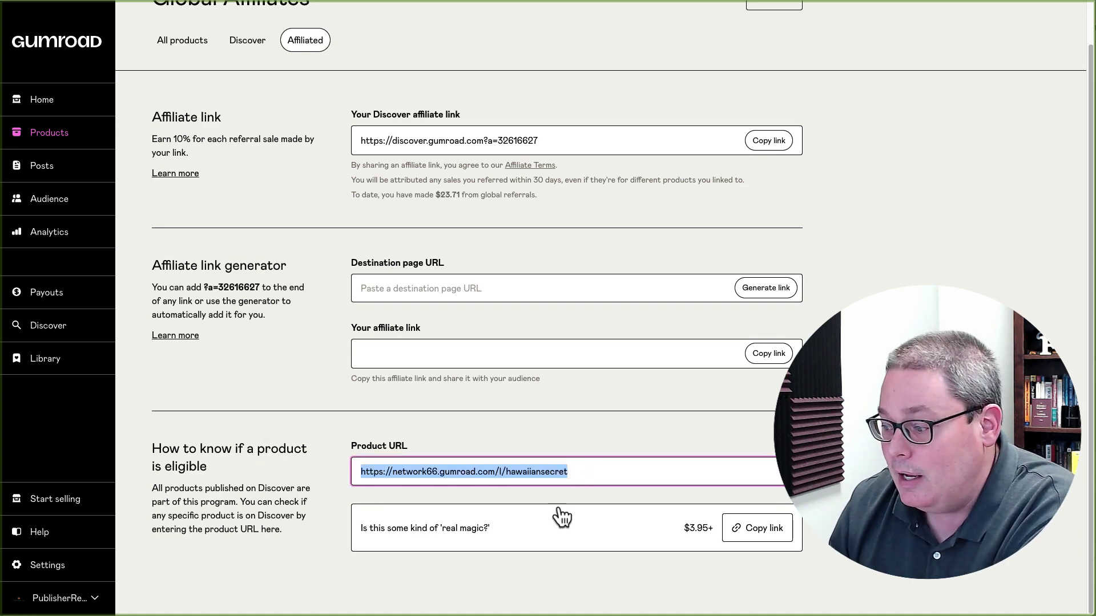
left_click(746, 535)
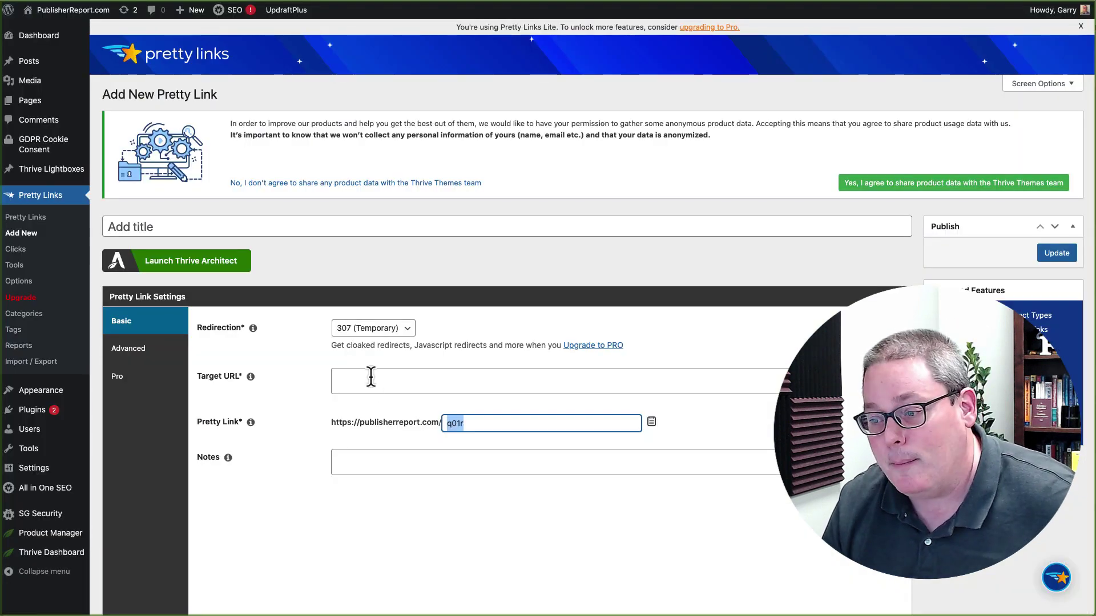
Paste the Gumroad affiliate URL as the Pretty Link target and copy the q01r short link
left_click(371, 377)
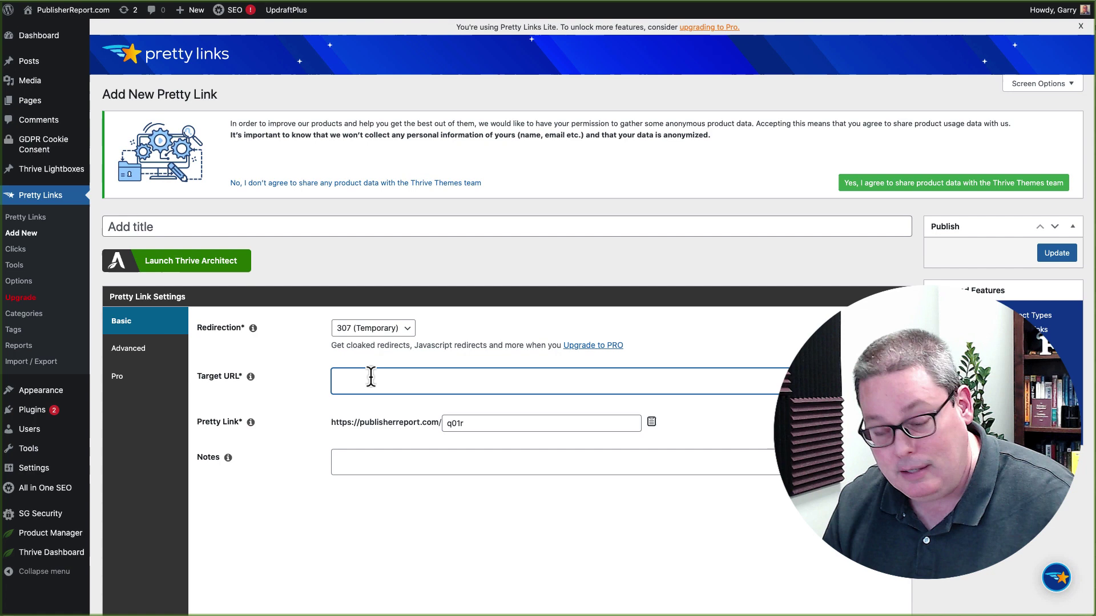
key("super+v")
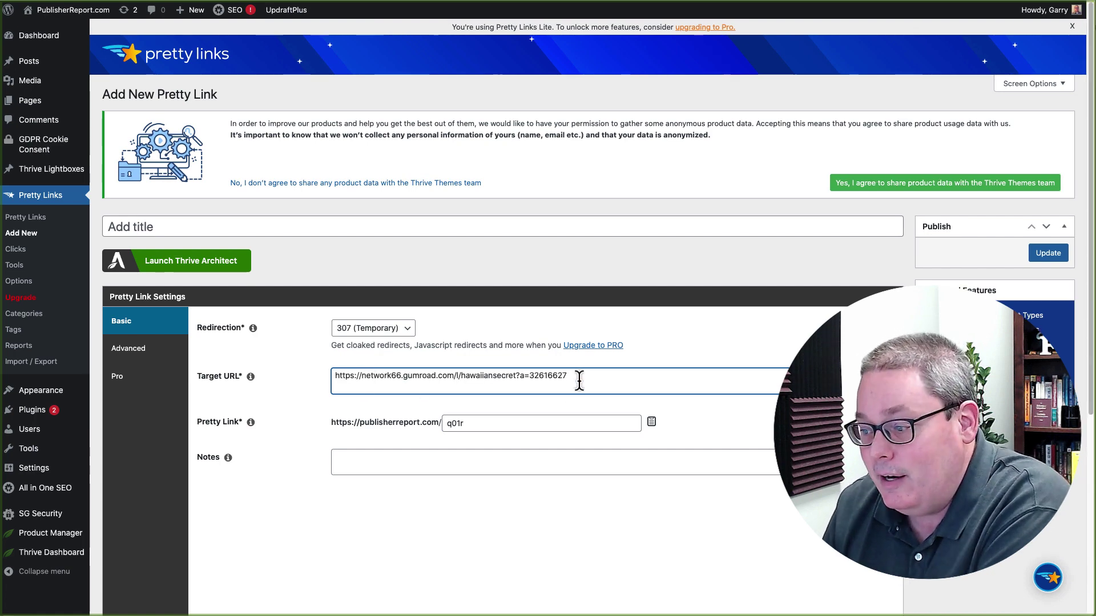
left_click_drag(579, 381, 521, 377)
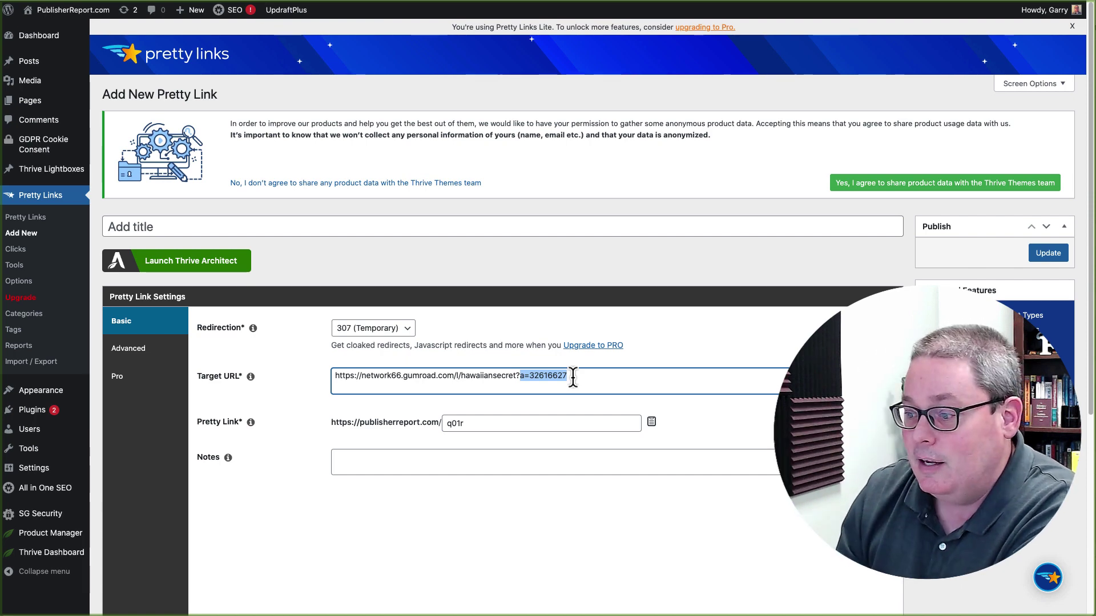
left_click_drag(477, 423, 438, 426)
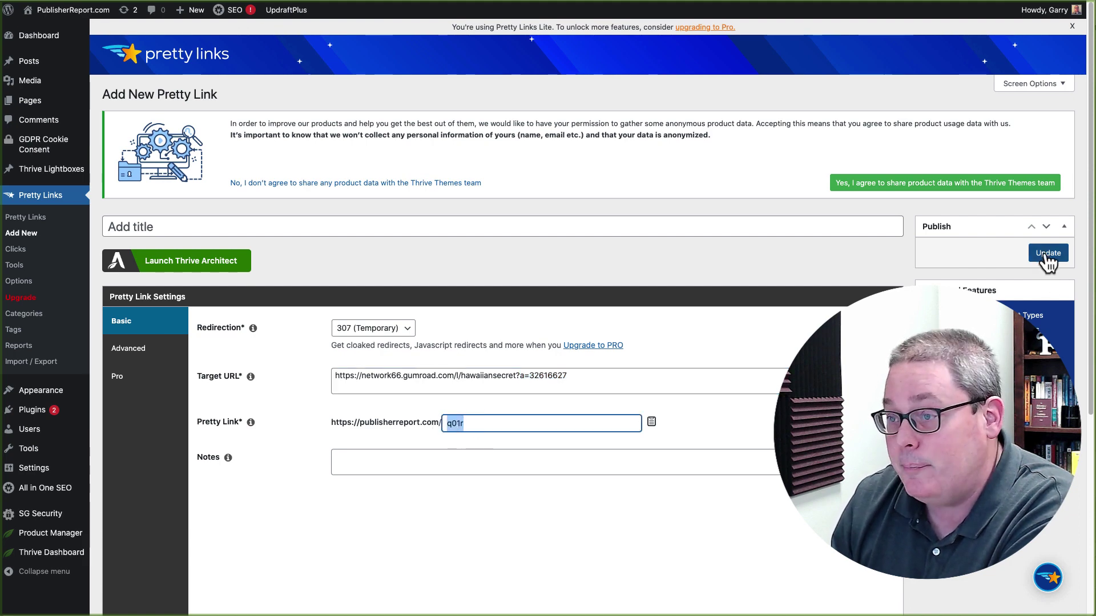
left_click(652, 422)
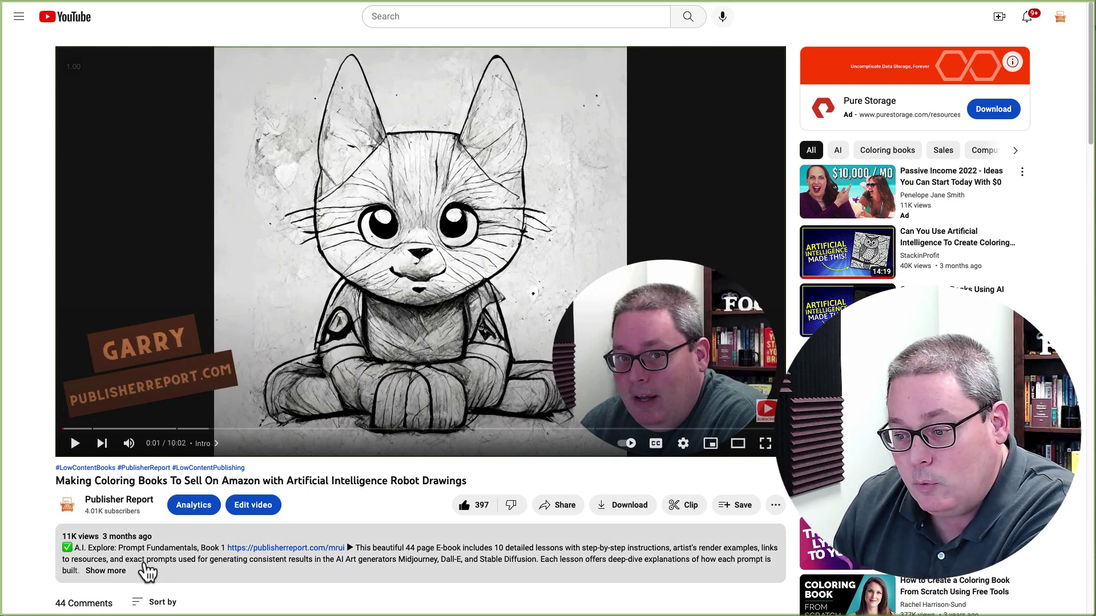
Expand the full description, highlight the Affiliate Disclaimer heading, then return to the top
scroll(372, 392, "down", 4)
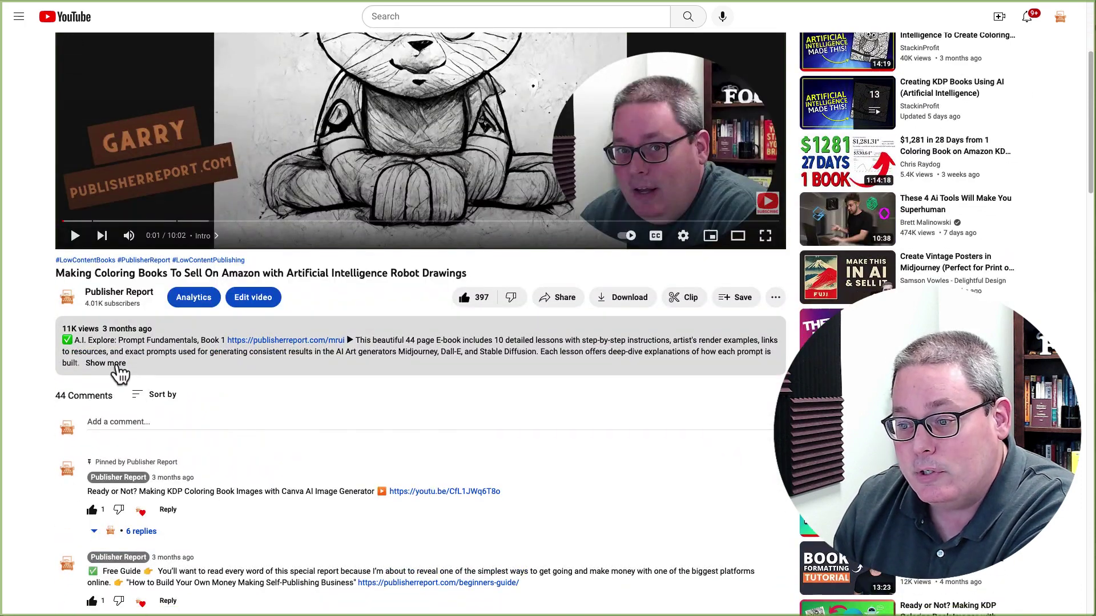
left_click(116, 363)
scroll(502, 444, "down", 1)
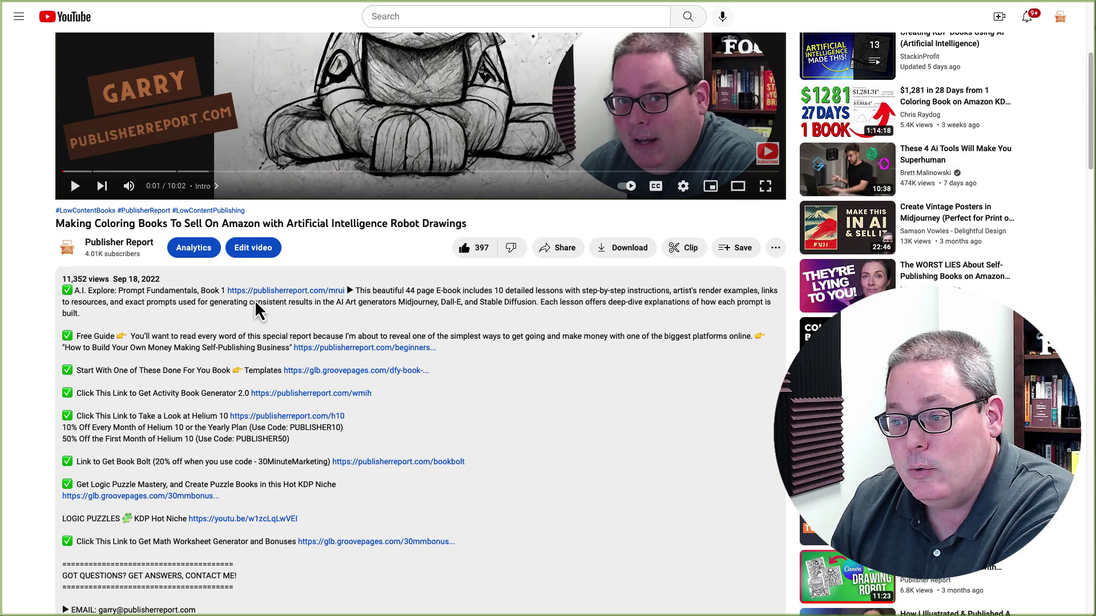
scroll(407, 390, "down", 4)
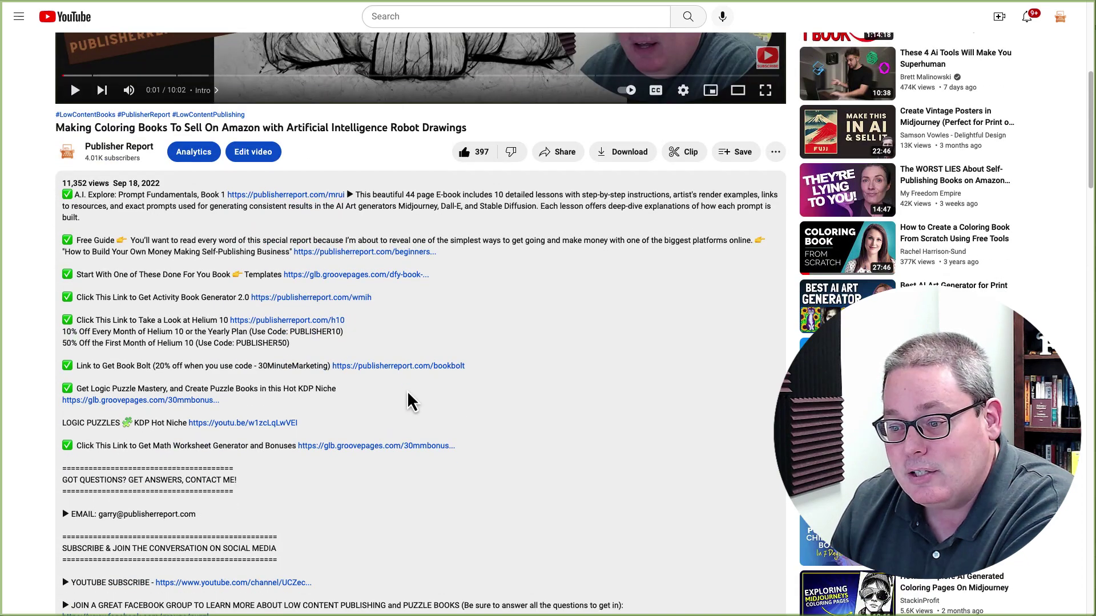
scroll(409, 400, "down", 4)
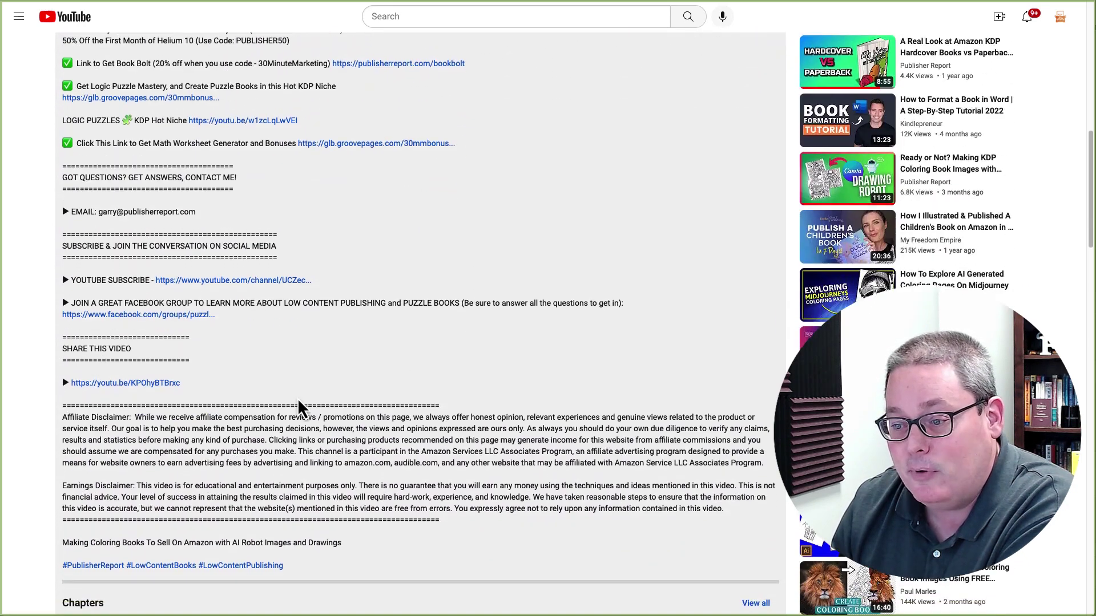
left_click_drag(62, 416, 135, 416)
key("Home")
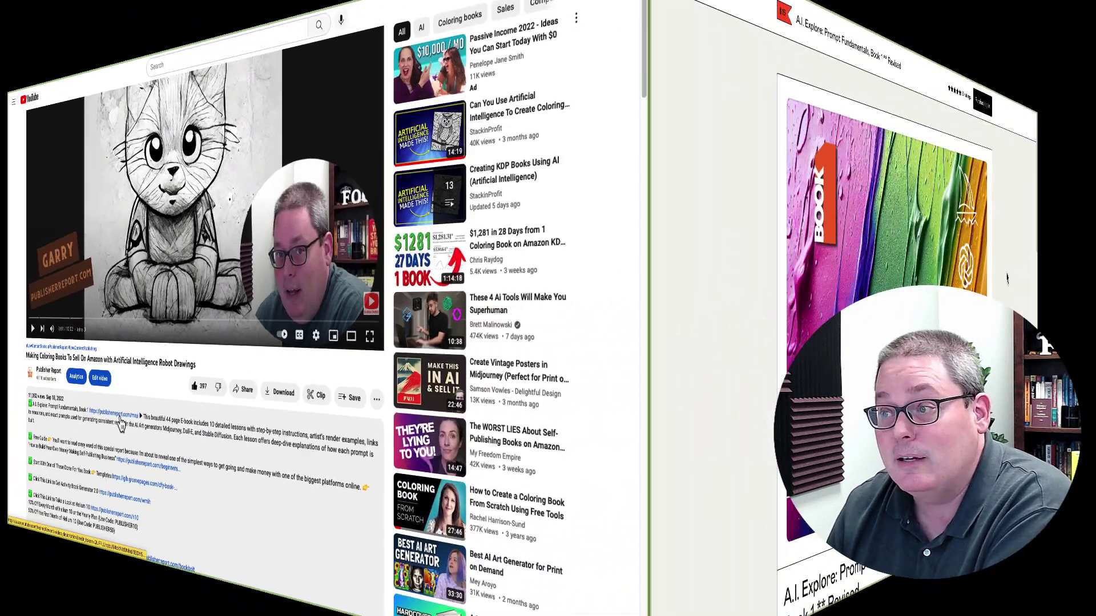
Scroll through the Gumroad 'A.I. Explore: Prompt Fundamentals, Book 1' page's description and lessons
scroll(927, 263, "down", 5)
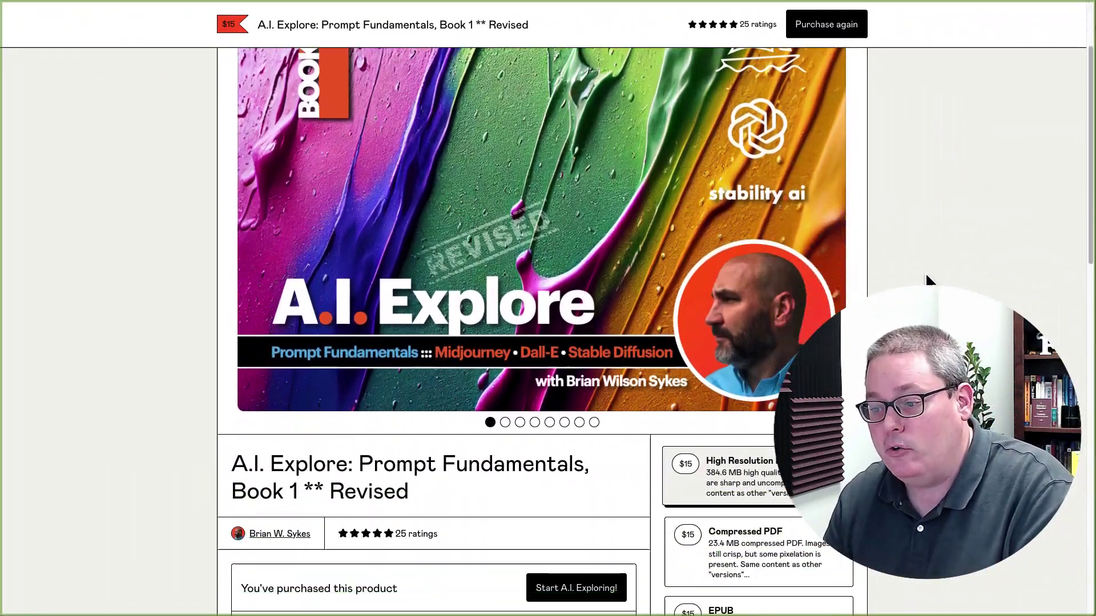
scroll(928, 282, "down", 10)
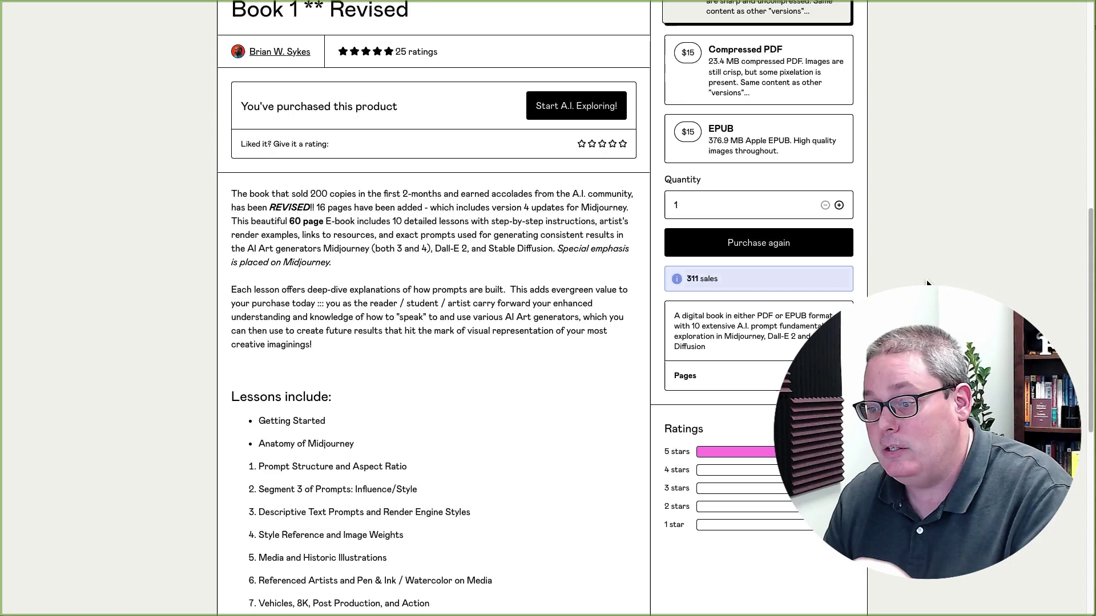
scroll(928, 283, "down", 5)
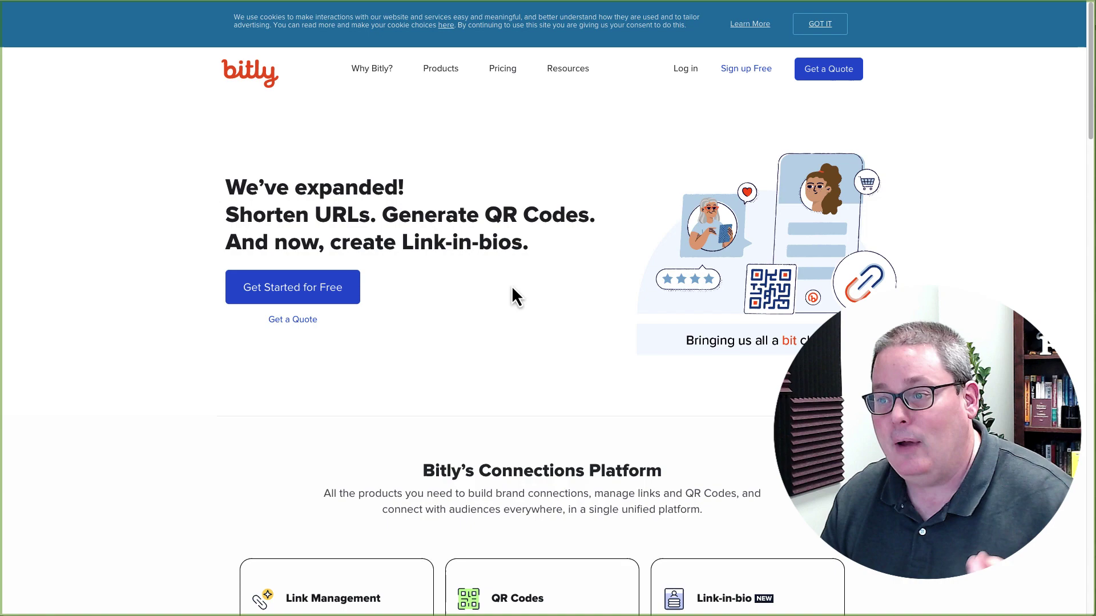
scroll(529, 293, "down", 5)
scroll(529, 293, "down", 5)
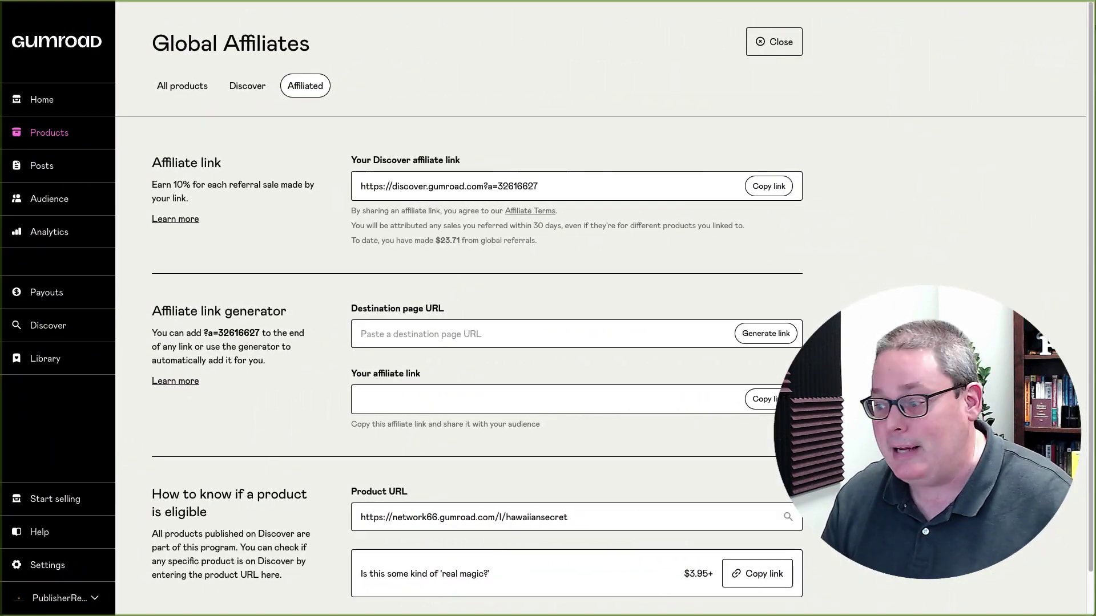
left_click(762, 575)
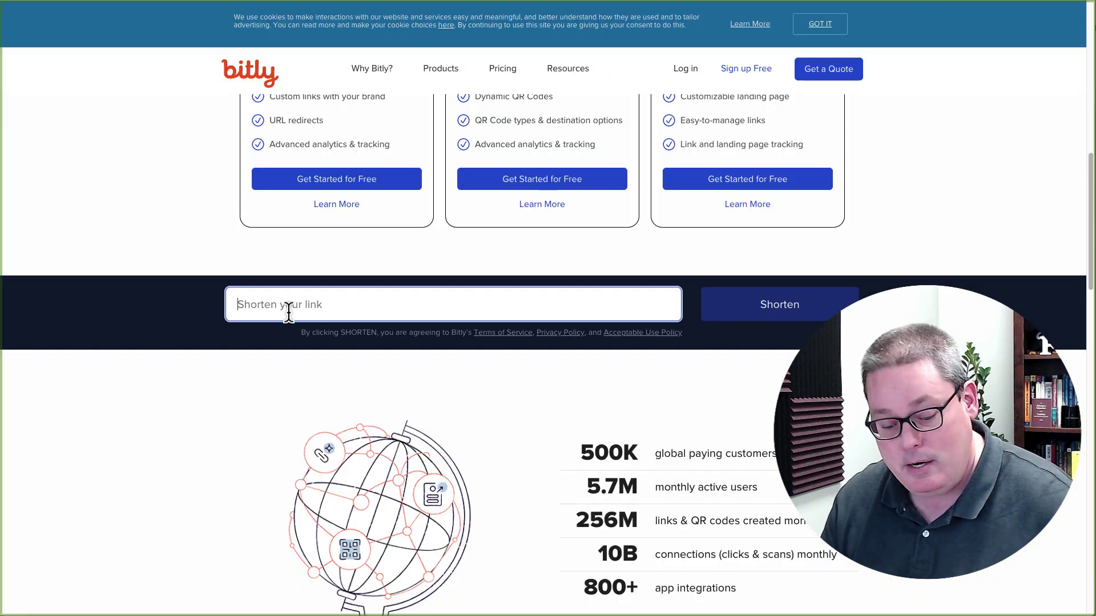
key("ctrl+v")
left_click(788, 311)
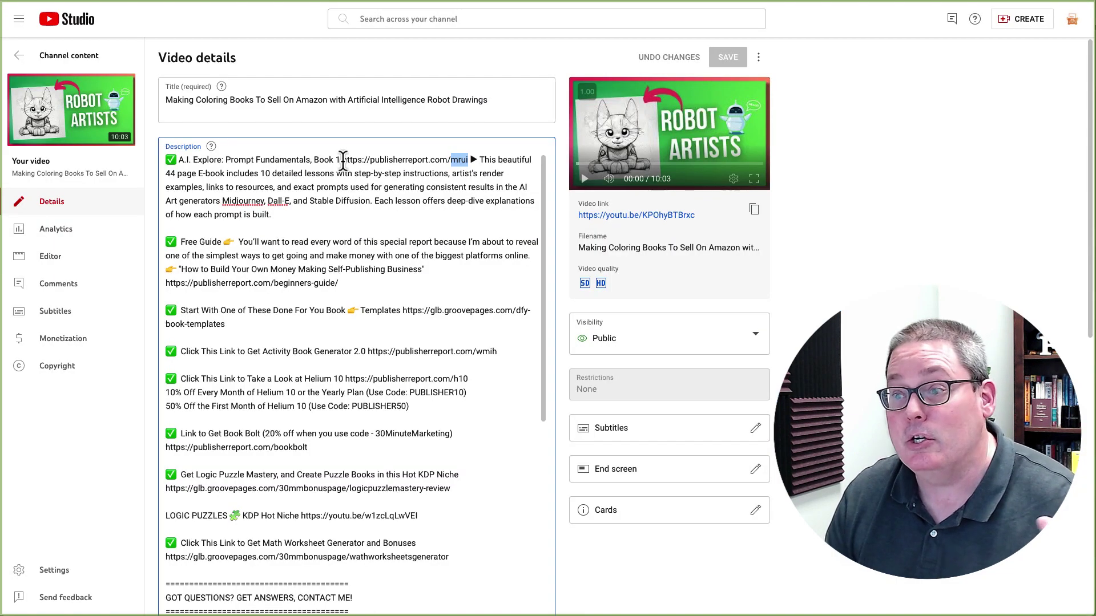
left_click_drag(343, 160, 460, 159)
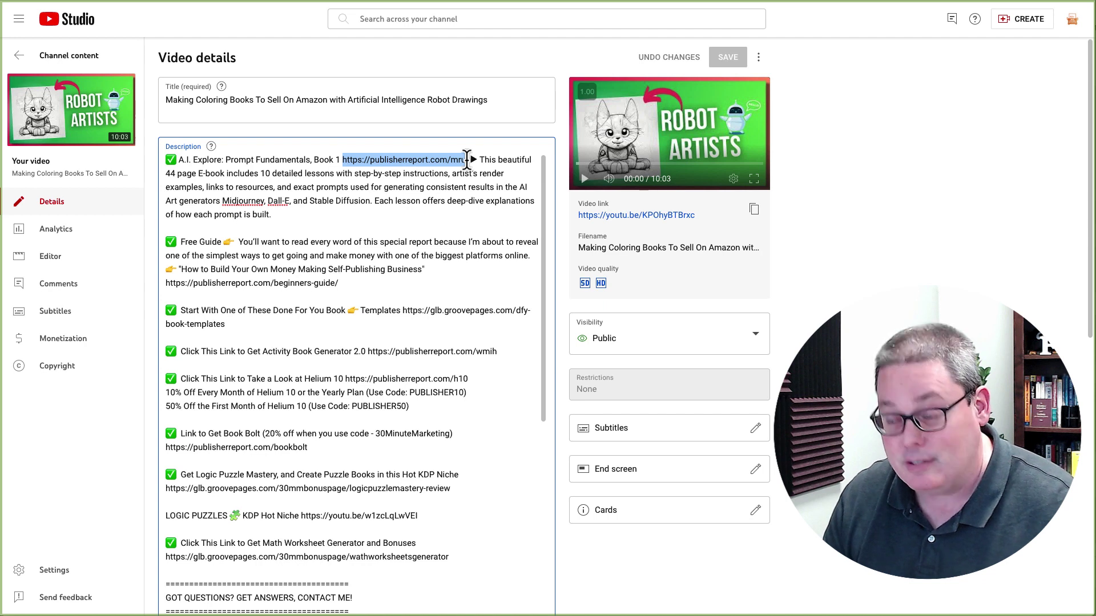
key("ctrl+v")
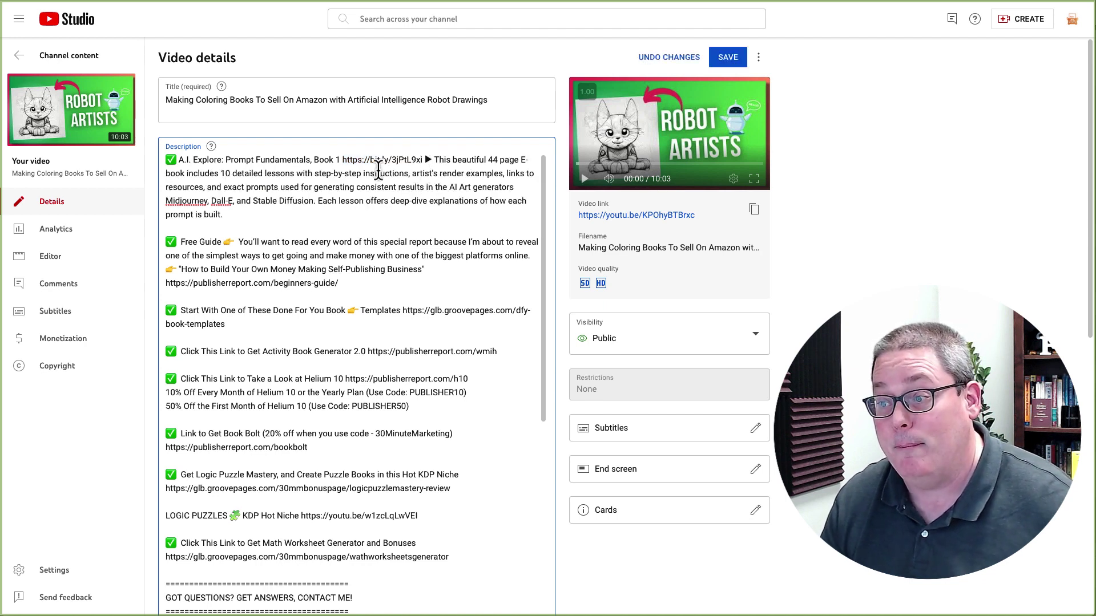